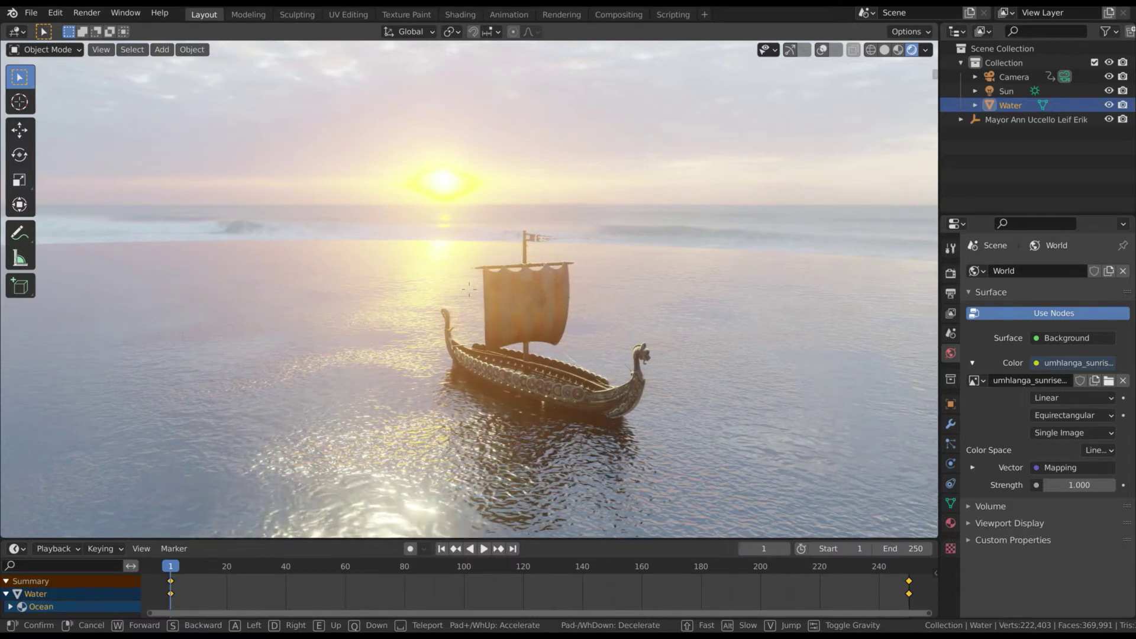
pyautogui.press('d')
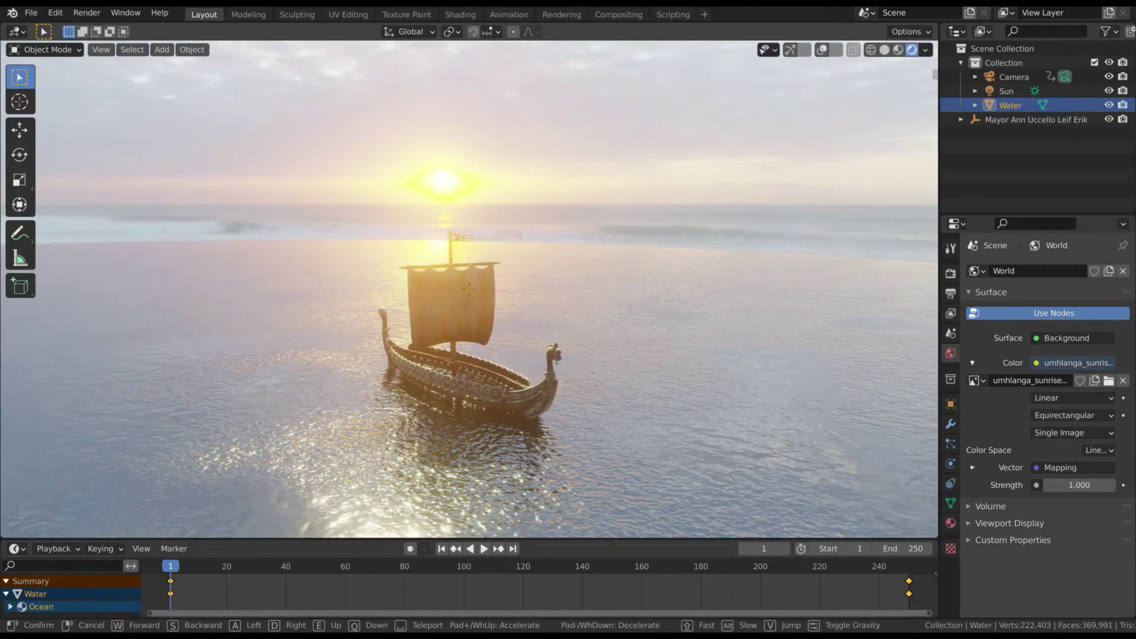
pyautogui.press('d')
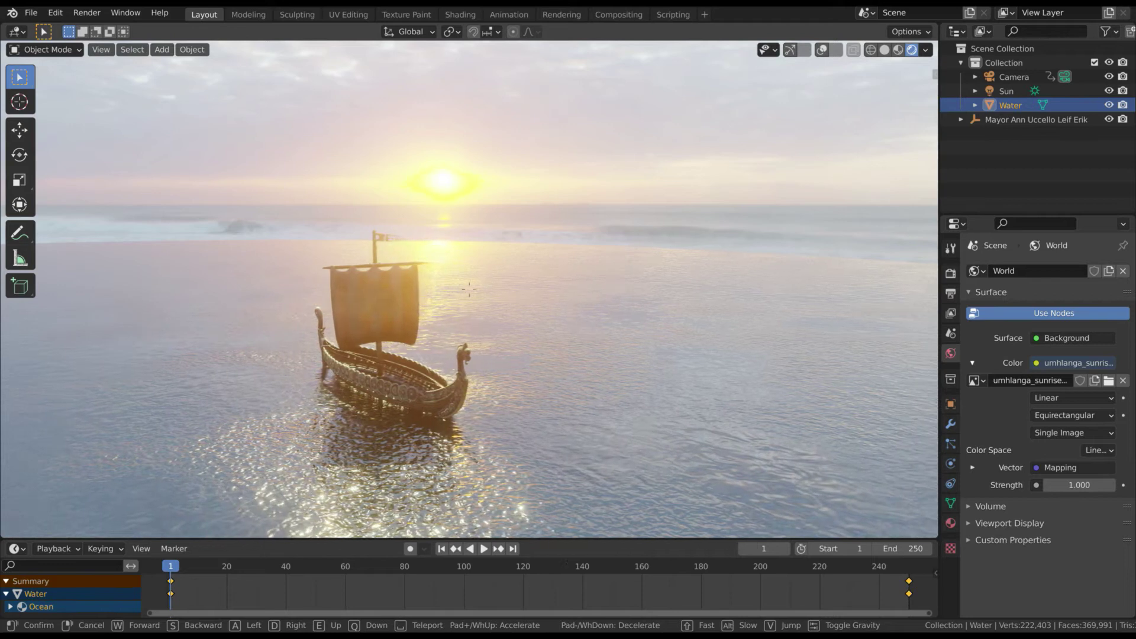
pyautogui.press('d')
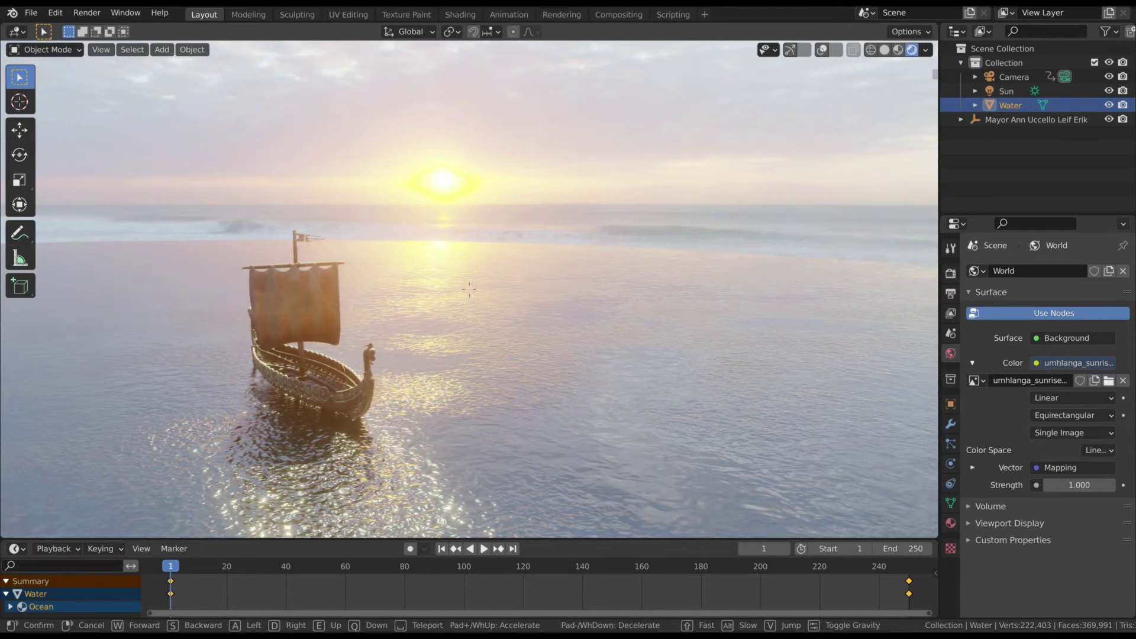
pyautogui.press('d')
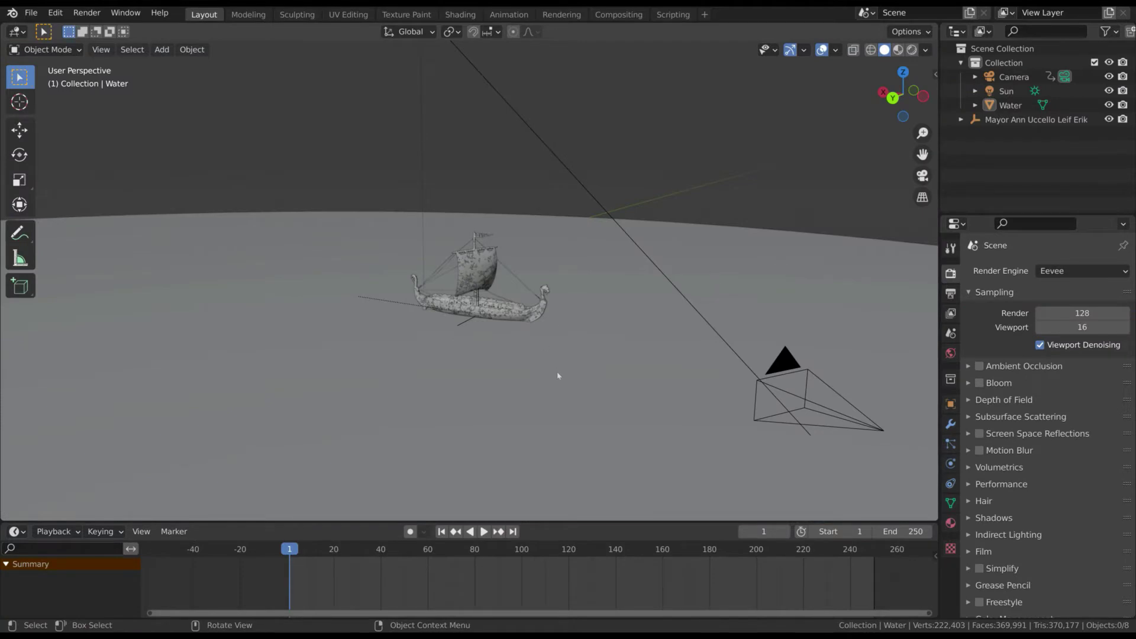
pyautogui.click(557, 376)
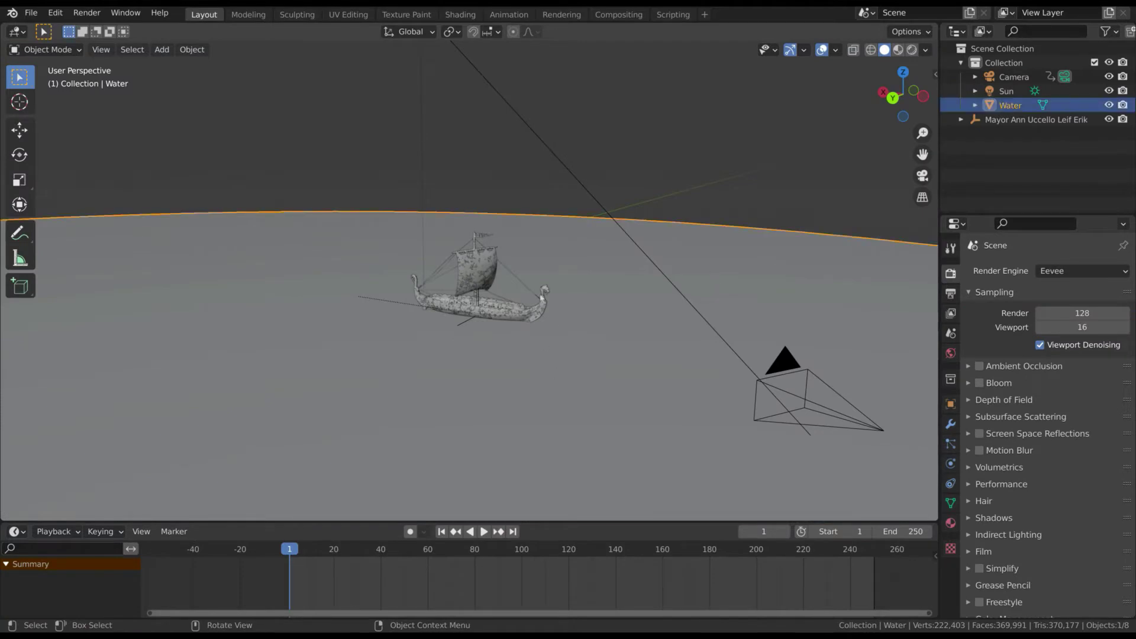
pyautogui.moveTo(602, 371); pyautogui.dragTo(636, 375, button='middle')
pyautogui.scroll(1, 419, 266)
pyautogui.scroll(3, 419, 266)
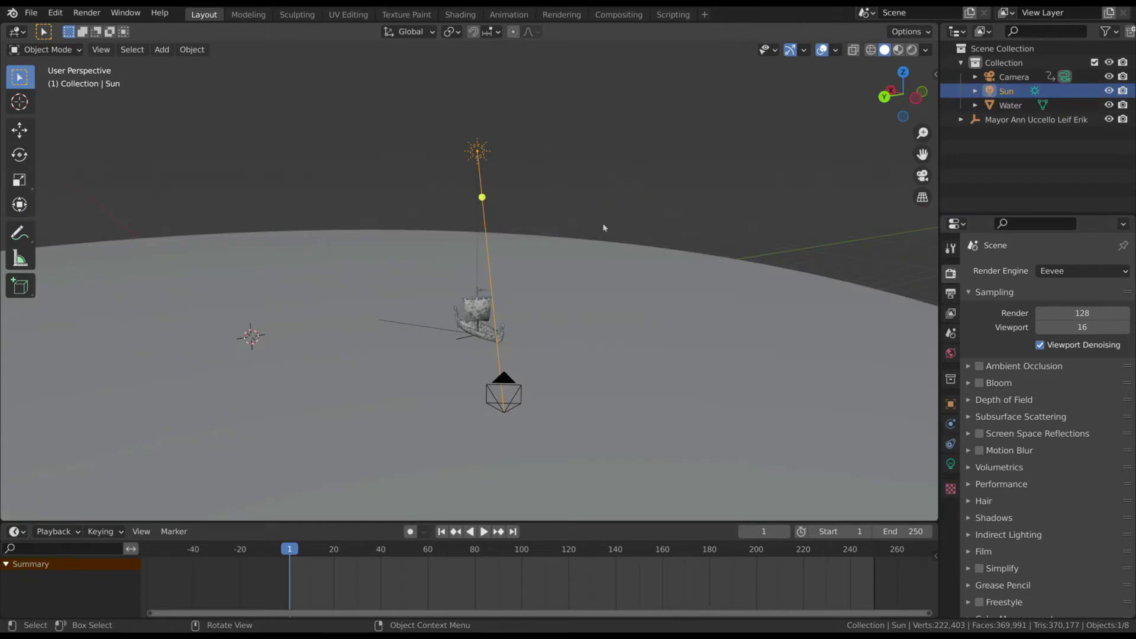
# Step: Load umhlanga_sunrise_4k.exr as the environment texture for the world background colour
pyautogui.click(950, 353)
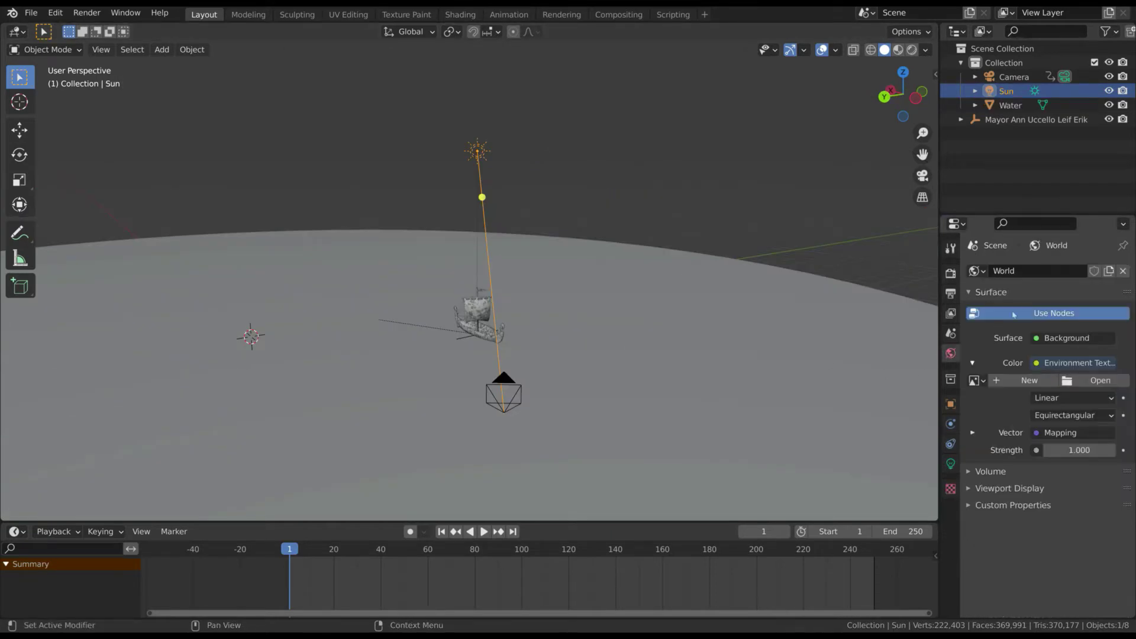
pyautogui.click(1035, 363)
pyautogui.click(769, 427)
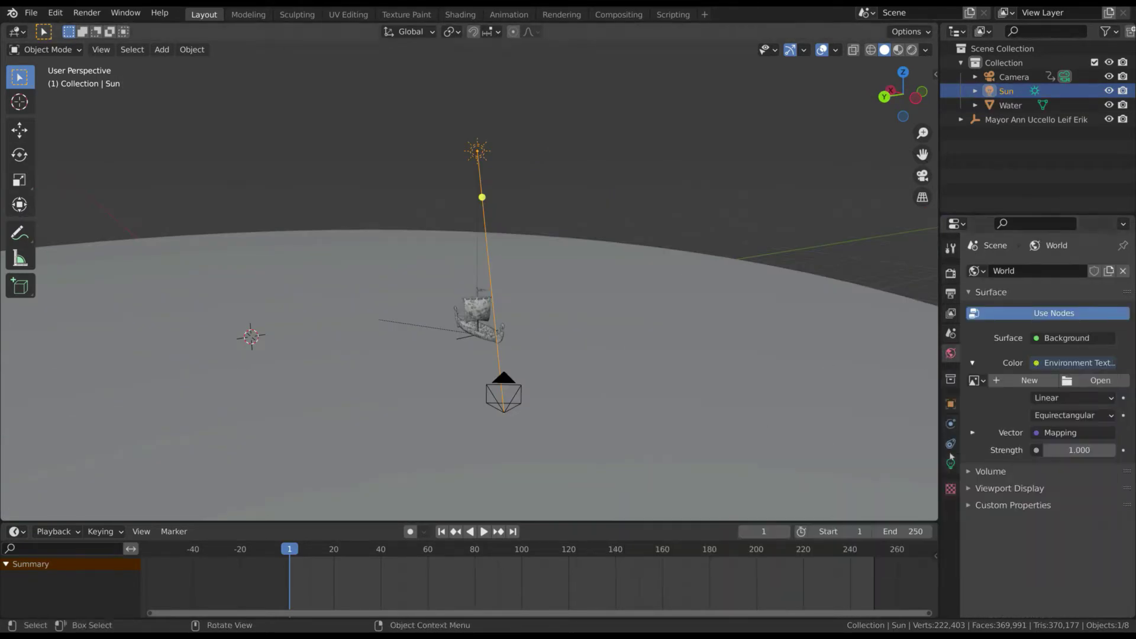
pyautogui.click(1100, 380)
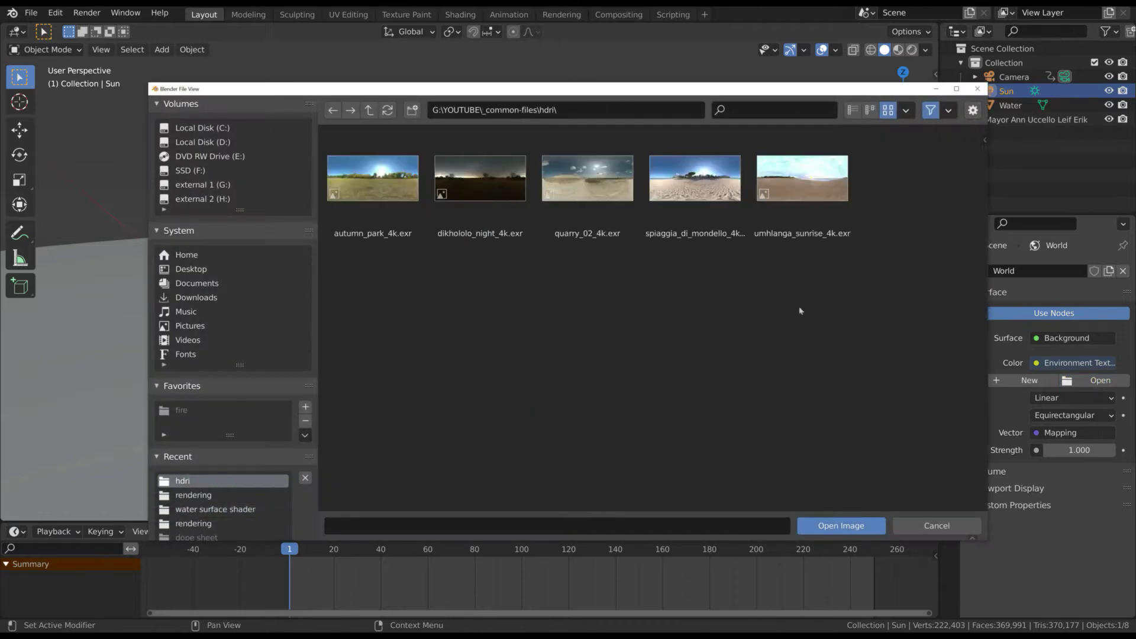
pyautogui.doubleClick(799, 203)
# Step: Set the render engine to Eevee and select the sun light above the ship
pyautogui.moveTo(488, 288); pyautogui.dragTo(656, 236, button='middle')
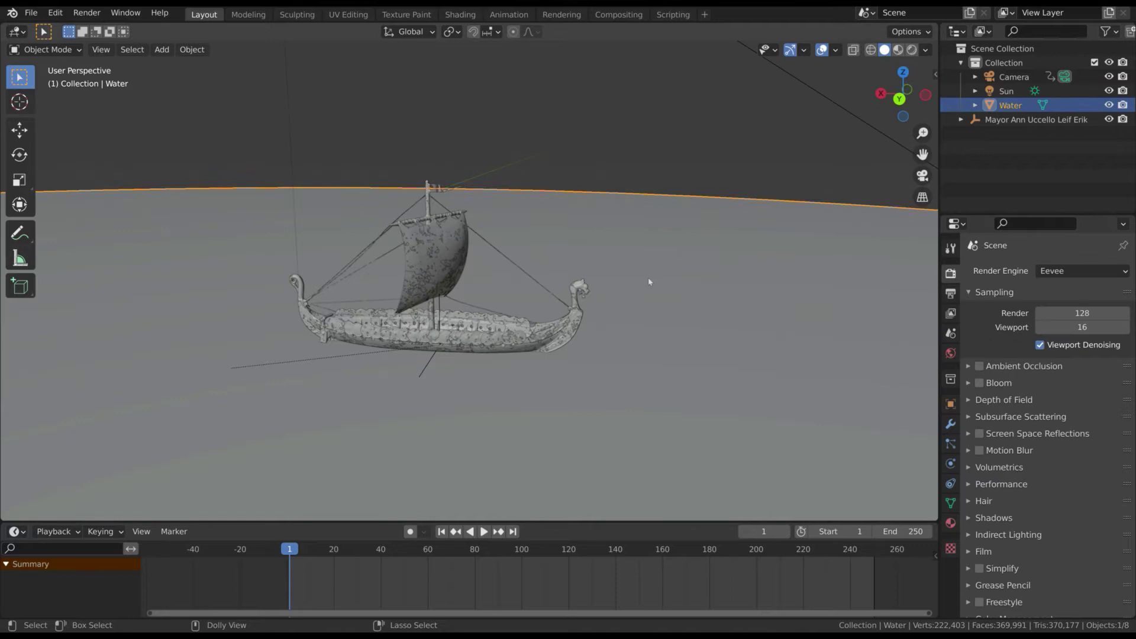
pyautogui.click(1065, 271)
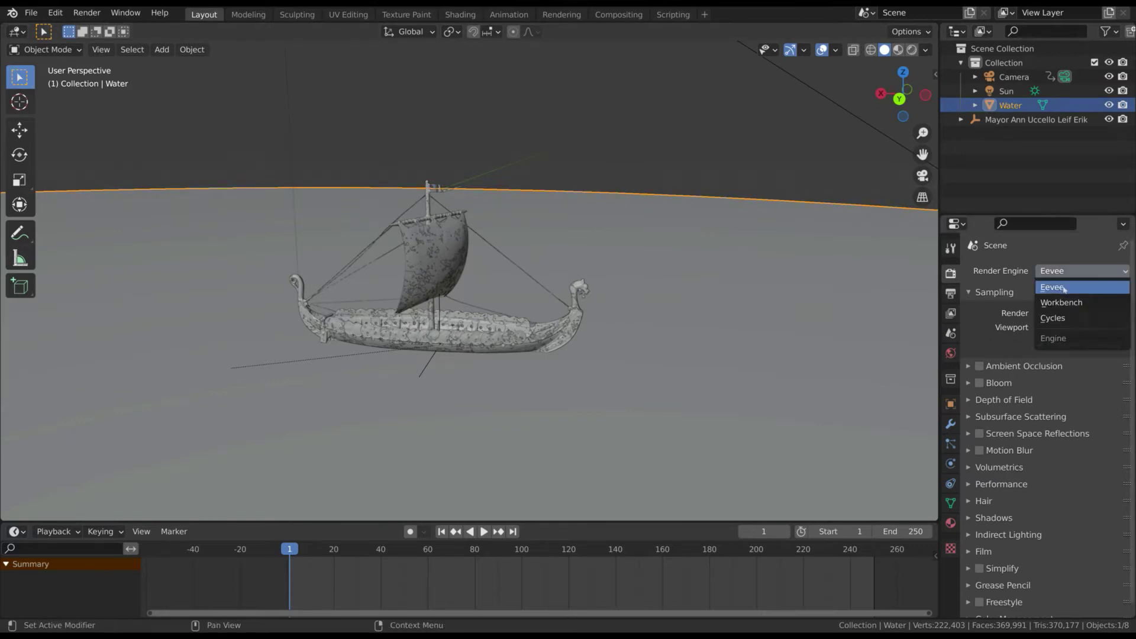
pyautogui.click(1067, 288)
pyautogui.scroll(-8, 484, 155)
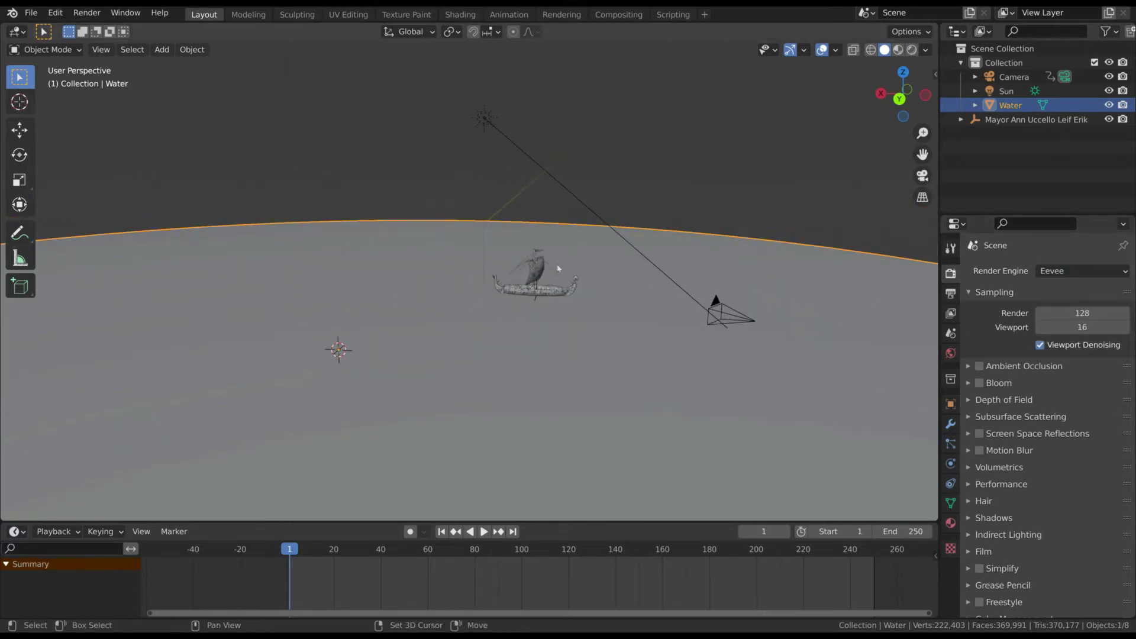
pyautogui.click(484, 155)
pyautogui.moveTo(484, 155); pyautogui.dragTo(434, 124, button='middle')
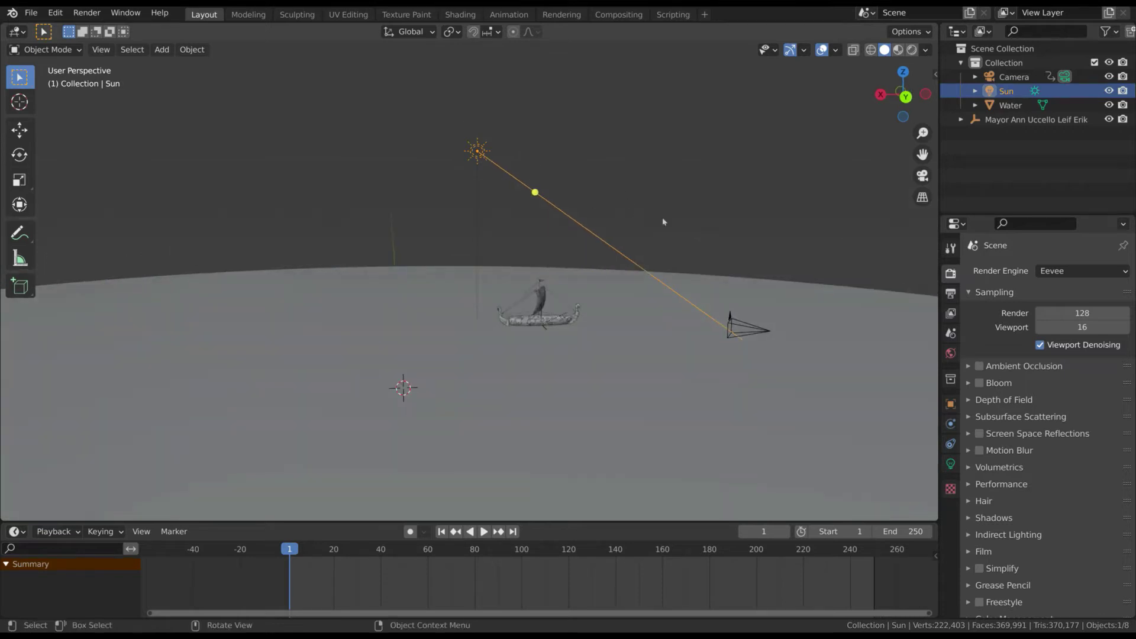
pyautogui.moveTo(663, 221); pyautogui.dragTo(565, 229, button='middle')
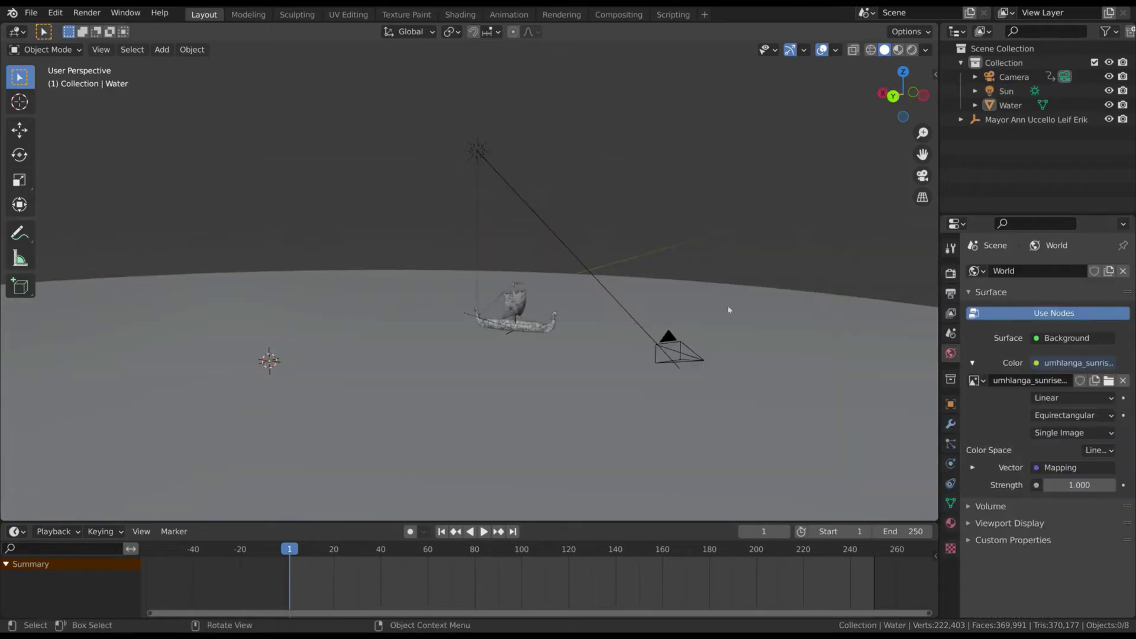
# Step: Open the Shading workspace and create a new material on the Water object
pyautogui.click(728, 309)
pyautogui.click(459, 14)
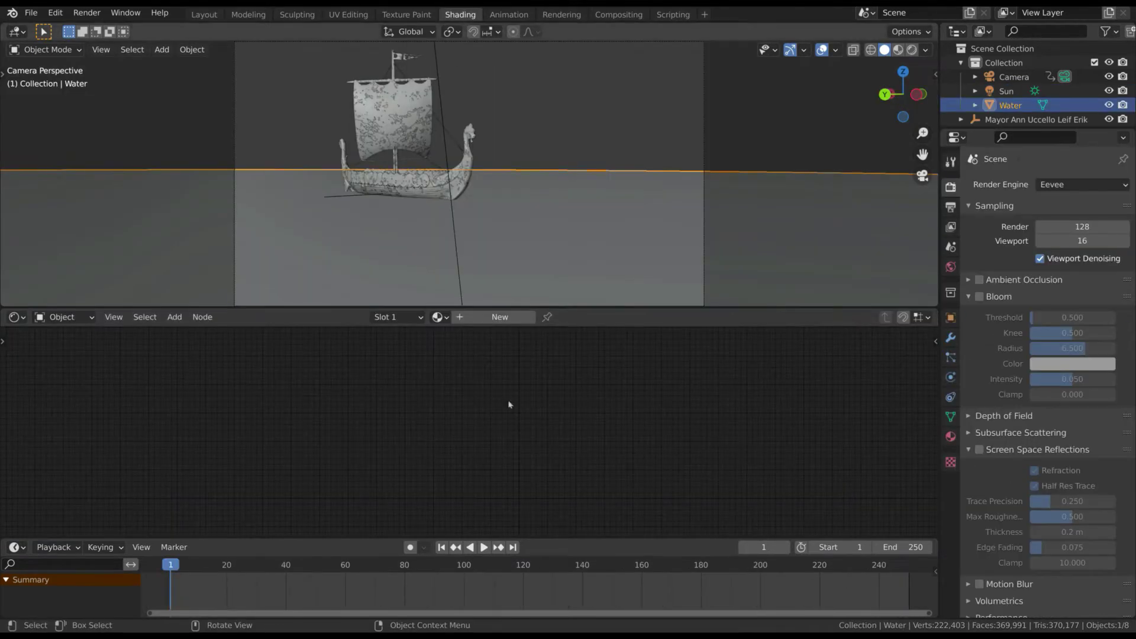
pyautogui.click(499, 316)
pyautogui.press('Home')
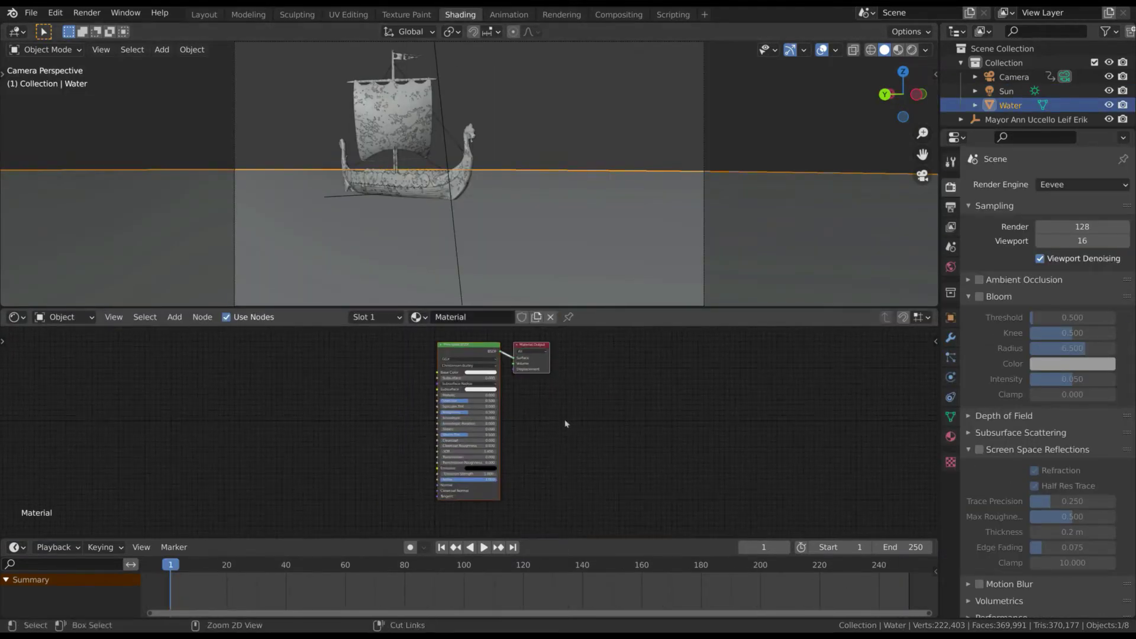
# Step: Set the water material's Principled BSDF to a black base colour, Specular 1.000 and Roughness 0.089
pyautogui.scroll(3, 517, 416)
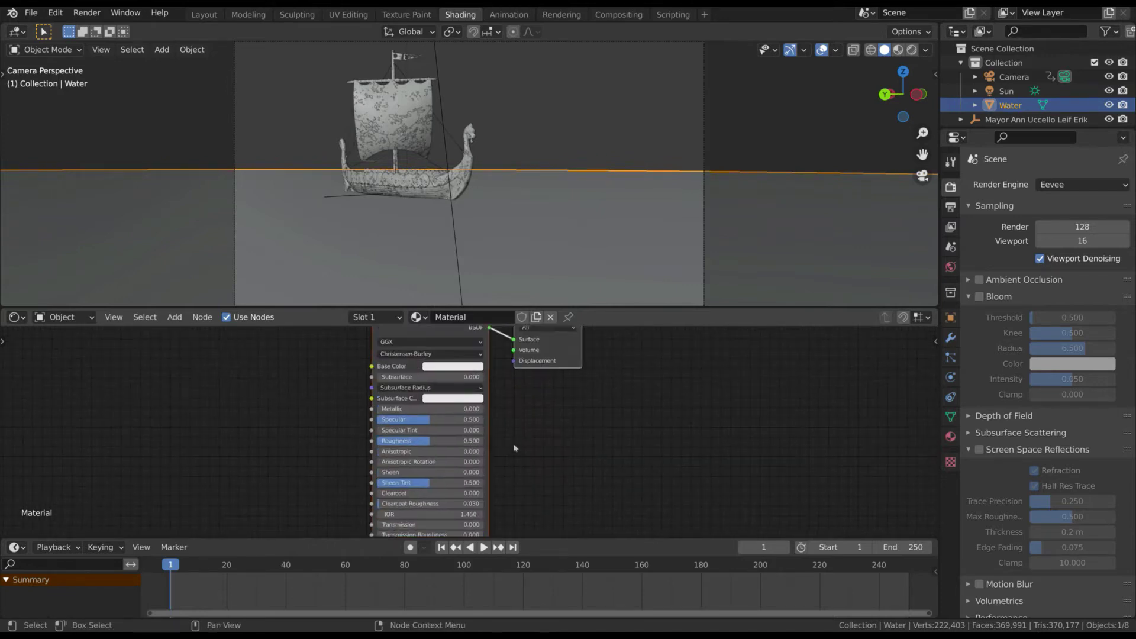
pyautogui.click(453, 370)
pyautogui.moveTo(407, 423); pyautogui.dragTo(483, 423)
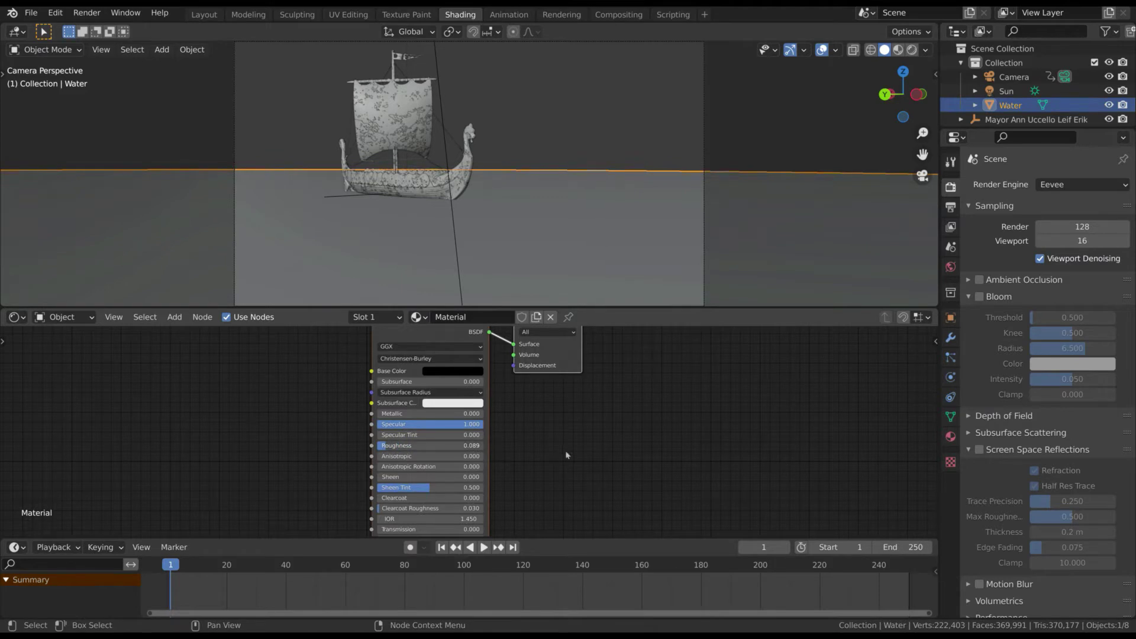
# Step: Show the enlarged viewport in rendered shading and enable Ambient Occlusion, Bloom, Screen Space Reflections and Motion Blur
pyautogui.moveTo(661, 308); pyautogui.dragTo(661, 359)
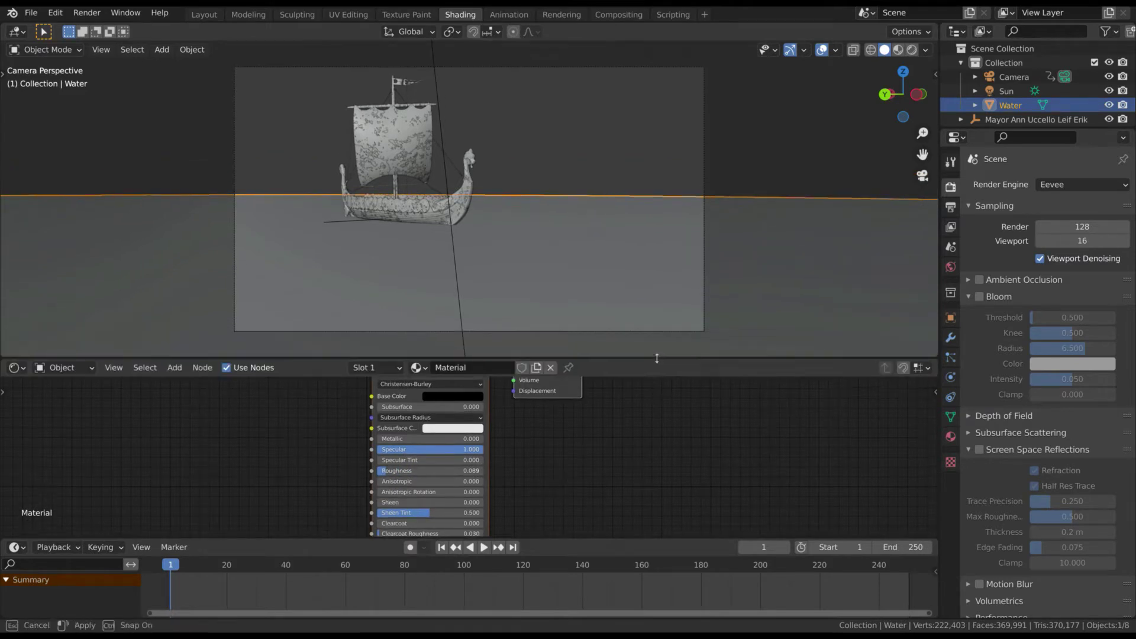
pyautogui.click(911, 49)
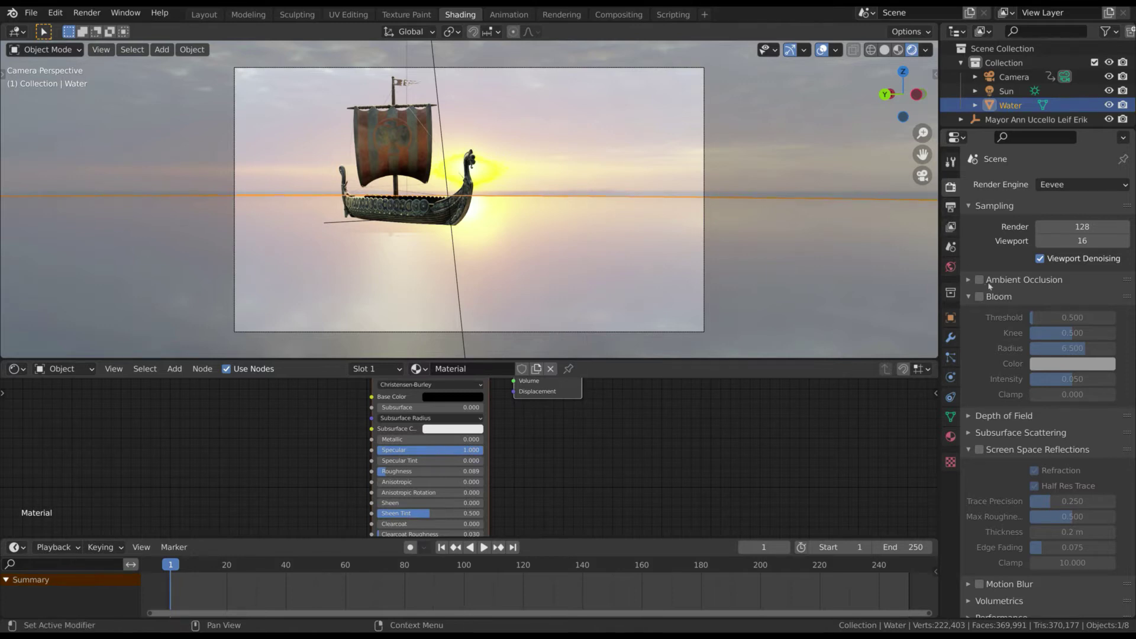
pyautogui.click(979, 280)
pyautogui.click(979, 297)
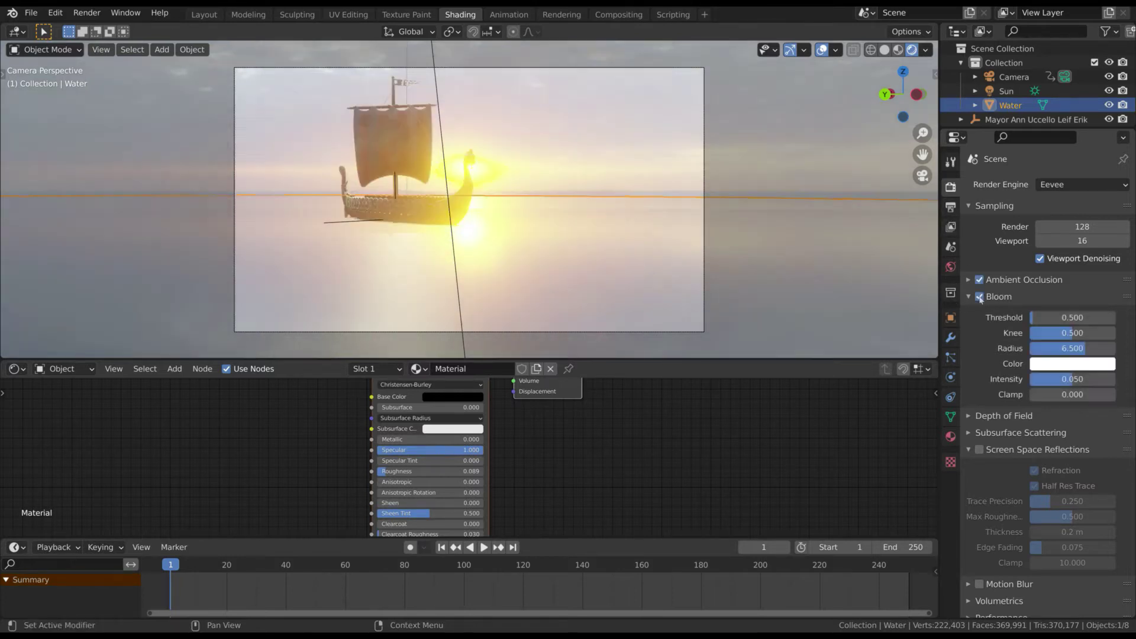
pyautogui.click(969, 297)
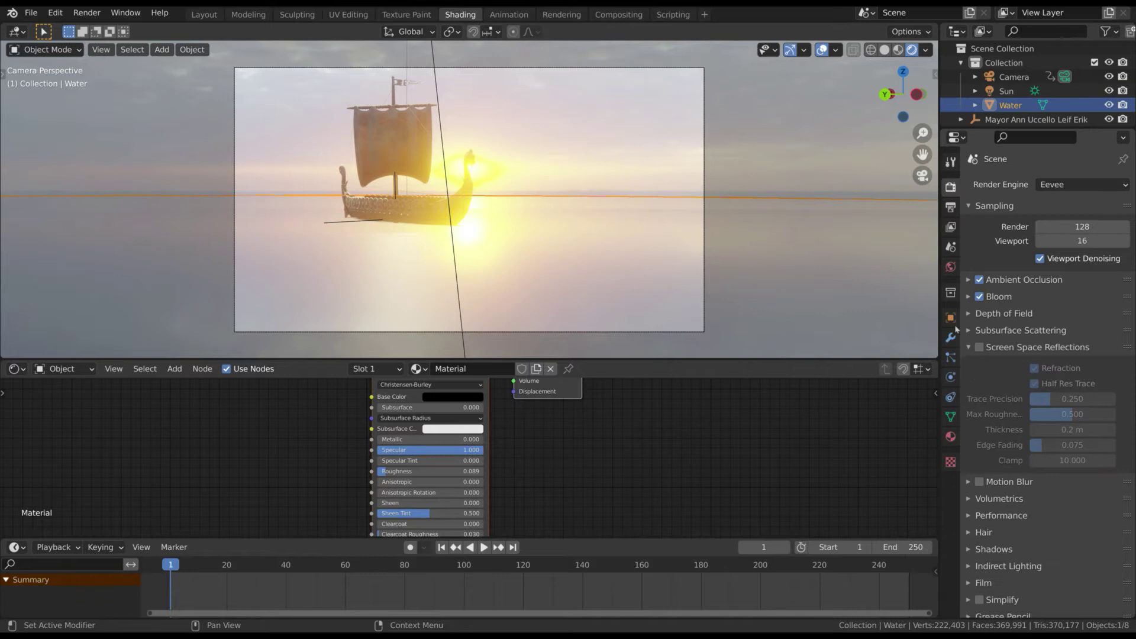
pyautogui.click(978, 347)
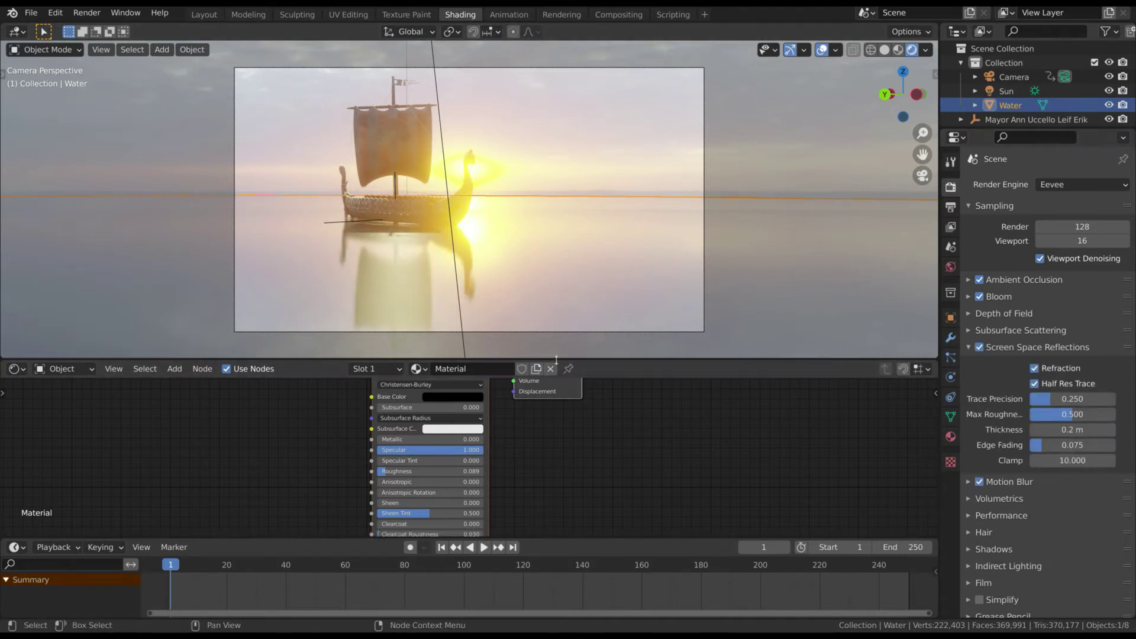
pyautogui.moveTo(549, 359); pyautogui.dragTo(541, 398)
pyautogui.moveTo(472, 297); pyautogui.dragTo(507, 286, button='middle')
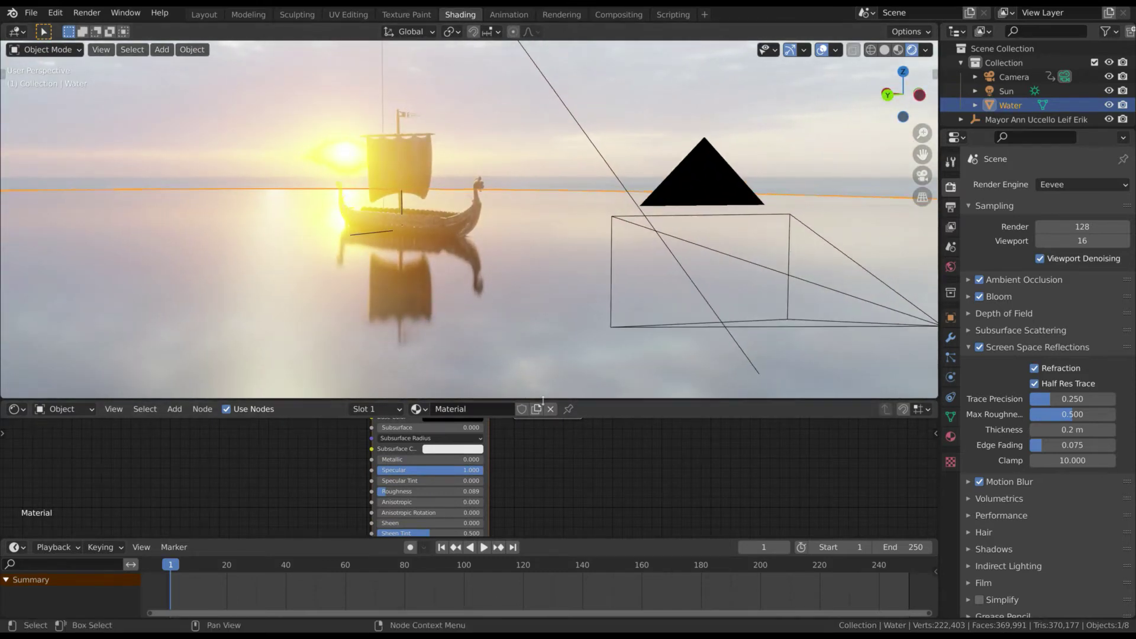
# Step: Enlarge the node editor and add a Noise Texture node beside the Principled BSDF
pyautogui.moveTo(539, 398); pyautogui.dragTo(542, 273)
pyautogui.hotkey('shift', 'a')
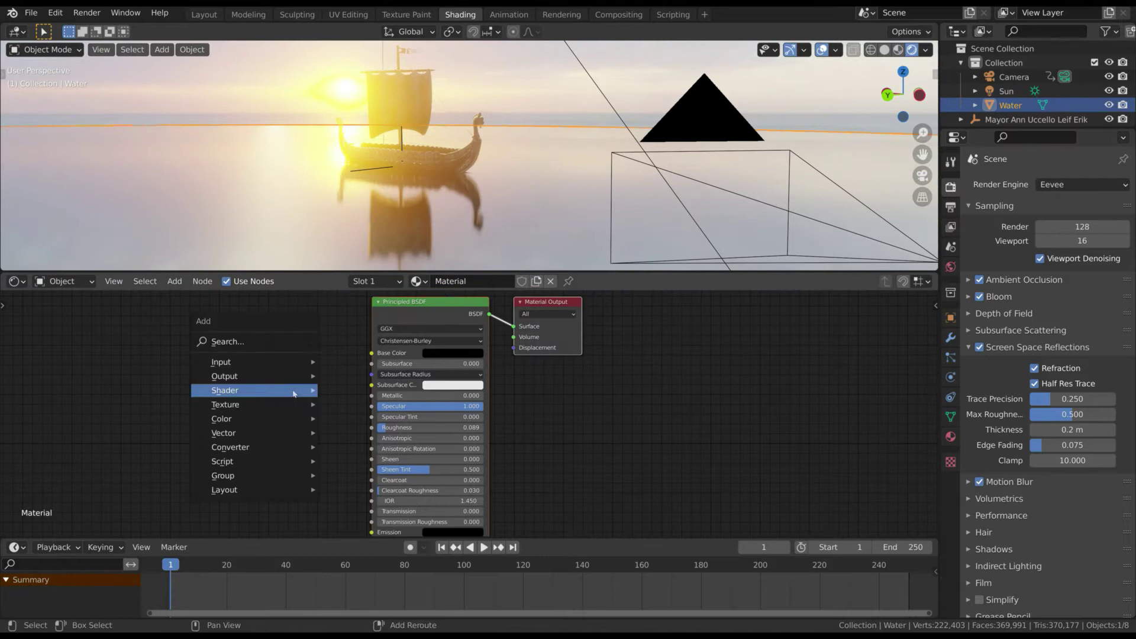
pyautogui.moveTo(296, 404)
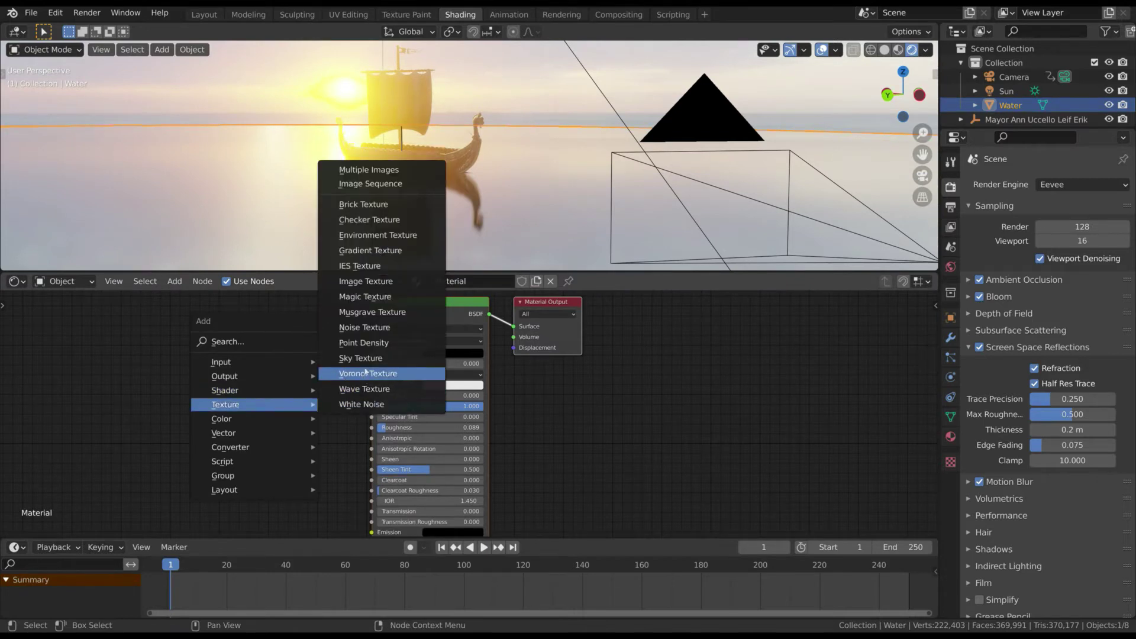
pyautogui.click(372, 329)
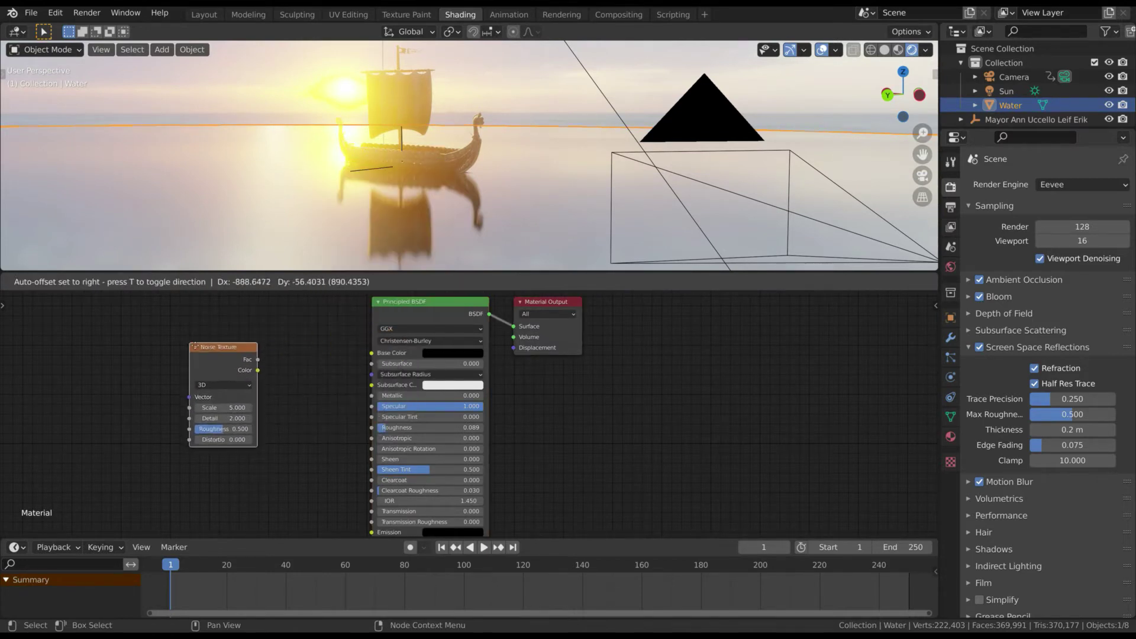
pyautogui.click(242, 354)
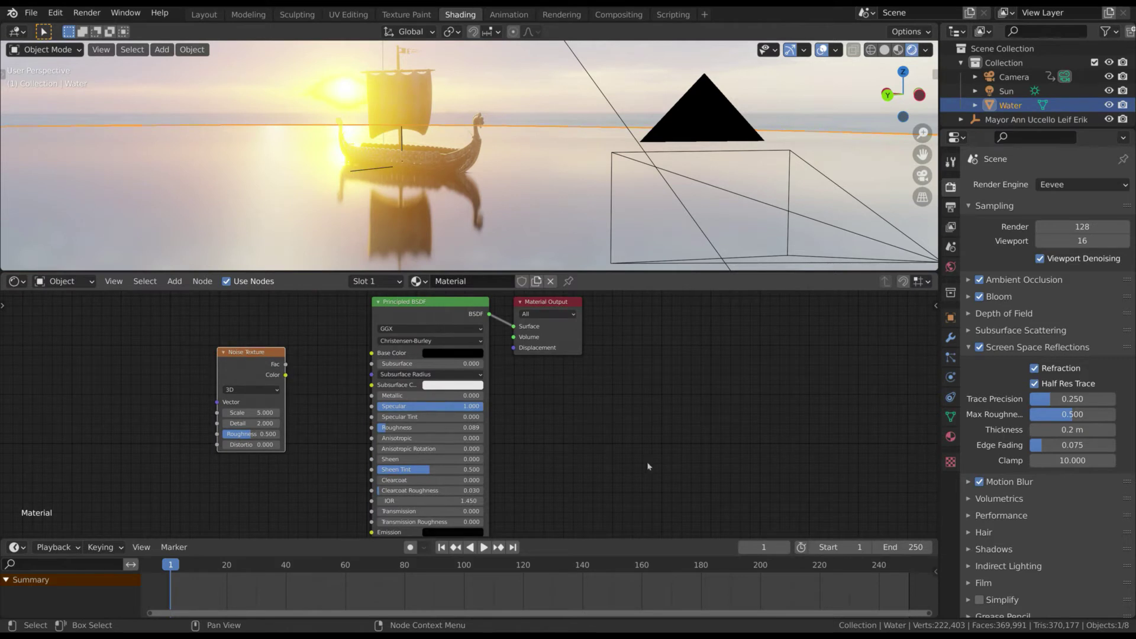
# Step: Add Node Wrangler's texture setup to the Noise Texture and feed the Mapping node's Vector from Object coordinates
pyautogui.press('n')
pyautogui.click(931, 473)
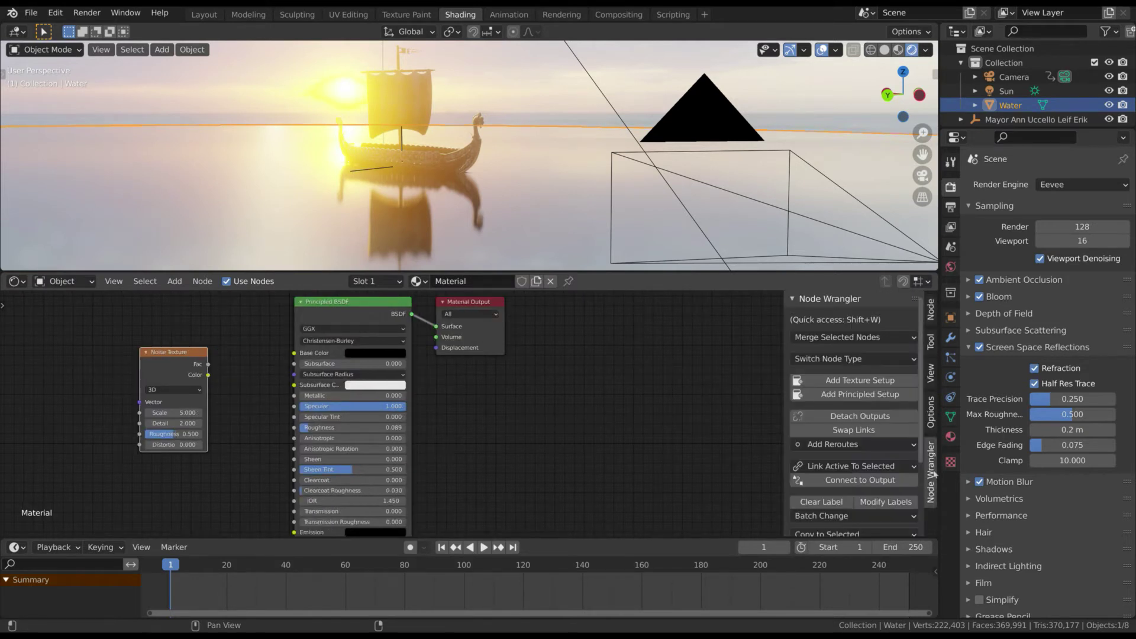
pyautogui.click(860, 381)
pyautogui.moveTo(230, 400); pyautogui.dragTo(516, 358, button='middle')
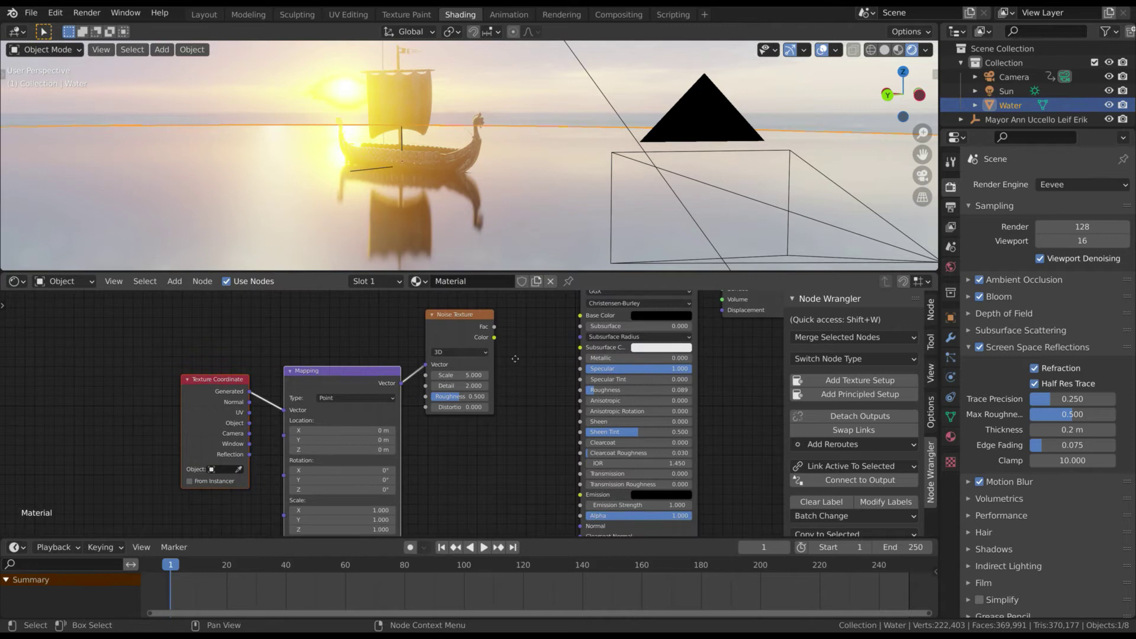
pyautogui.moveTo(251, 425); pyautogui.dragTo(285, 410)
pyautogui.press('n')
pyautogui.scroll(-3, 692, 436)
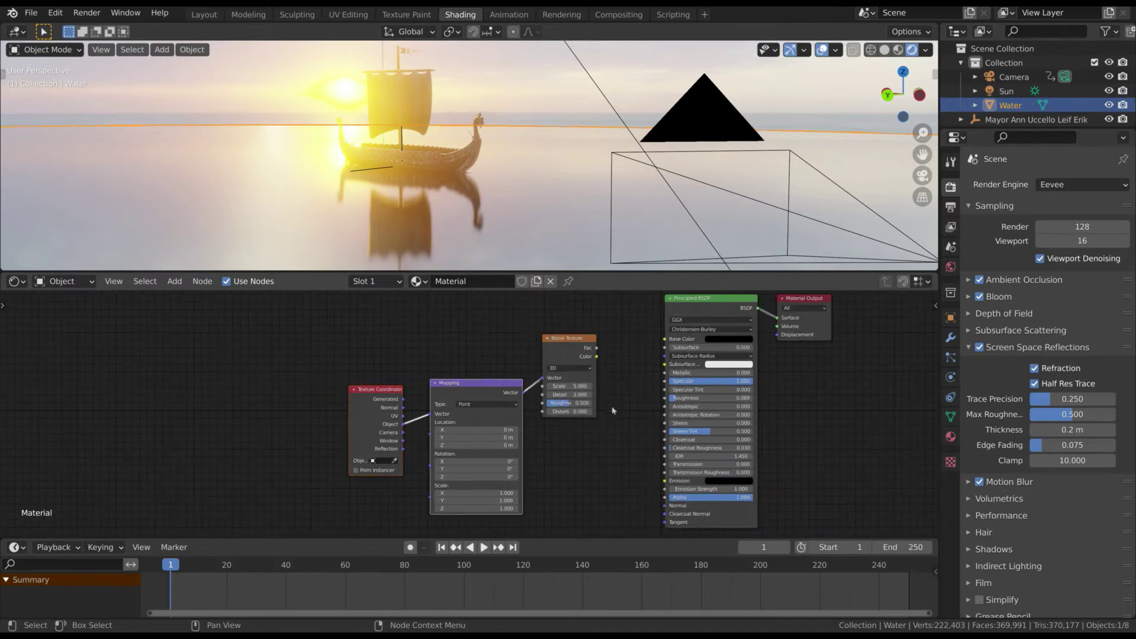
# Step: Preview the noise Fac on the Material Output surface and set its Scale to 30.700, Detail to 2.700 and Roughness to 0.521
pyautogui.moveTo(610, 408); pyautogui.dragTo(377, 446, button='middle')
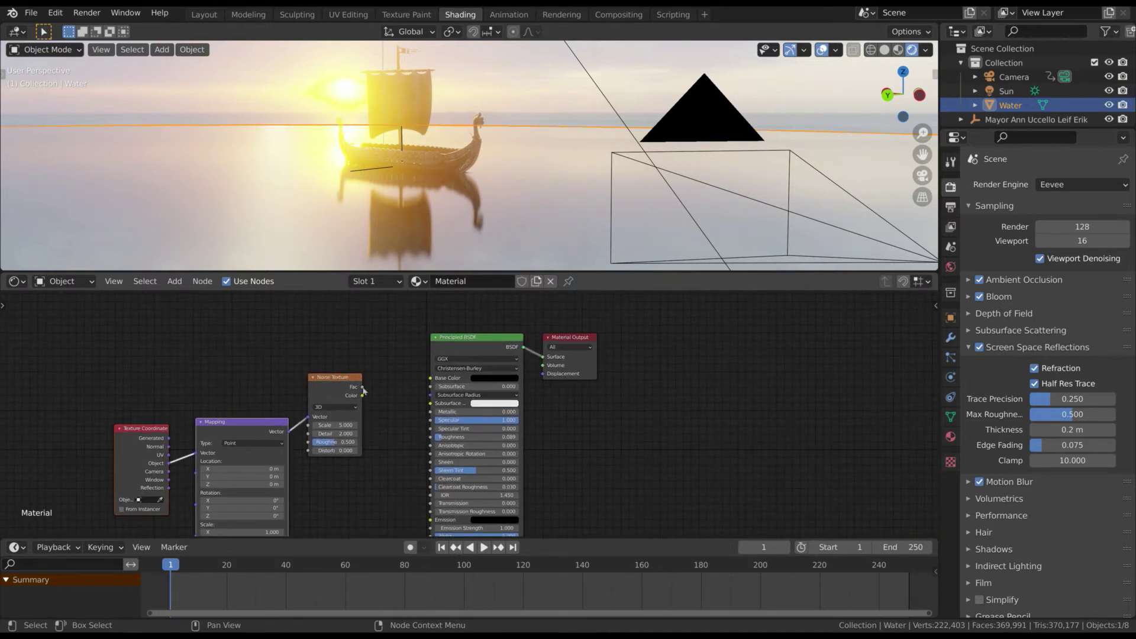
pyautogui.moveTo(362, 387); pyautogui.dragTo(414, 366)
pyautogui.moveTo(550, 369); pyautogui.dragTo(430, 377)
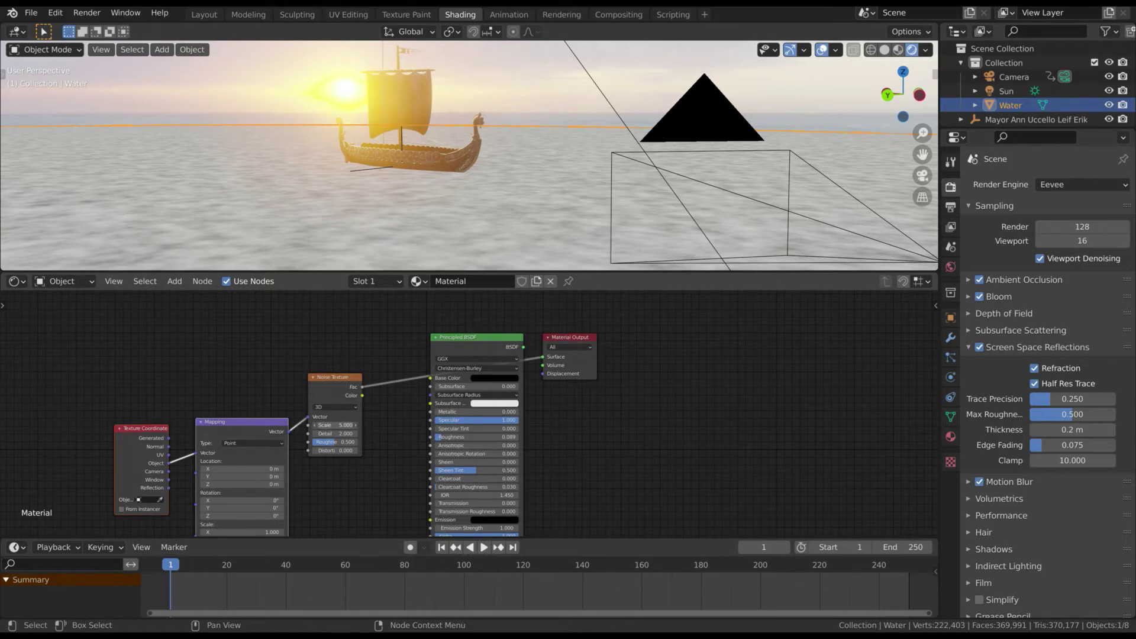
pyautogui.moveTo(335, 425); pyautogui.dragTo(377, 425)
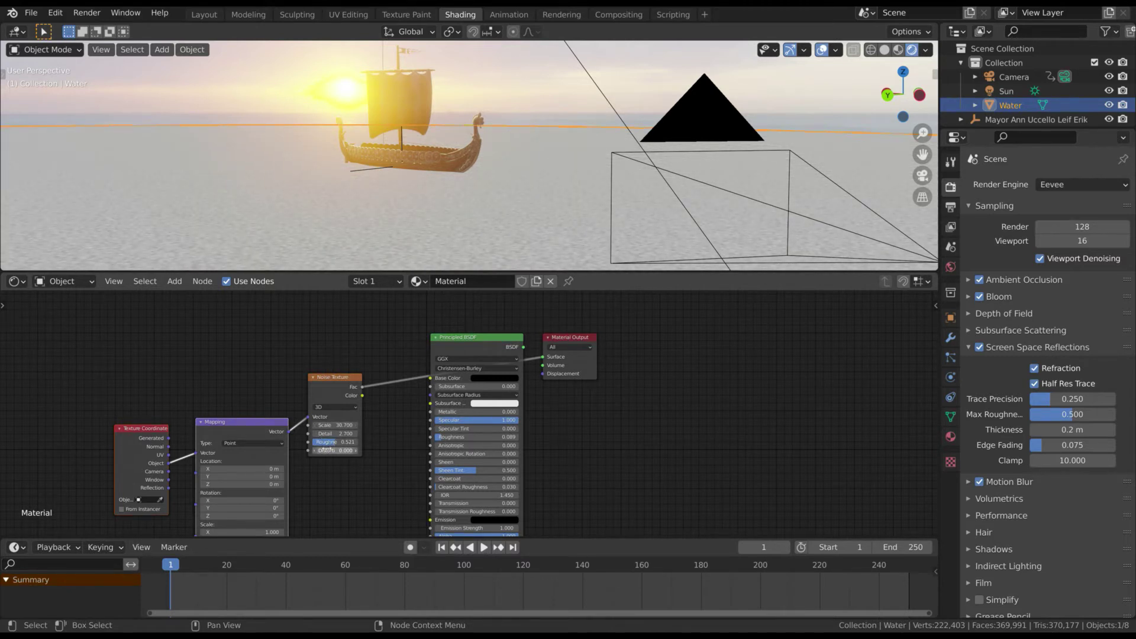
# Step: Reconnect the Principled BSDF to the Material Output and move the three texture nodes farther away from the shader
pyautogui.keyDown('ctrl'); pyautogui.keyDown('shift'); pyautogui.click(479, 339); pyautogui.keyUp('shift'); pyautogui.keyUp('ctrl')
pyautogui.moveTo(158, 350); pyautogui.dragTo(354, 478)
pyautogui.moveTo(319, 385); pyautogui.dragTo(209, 360)
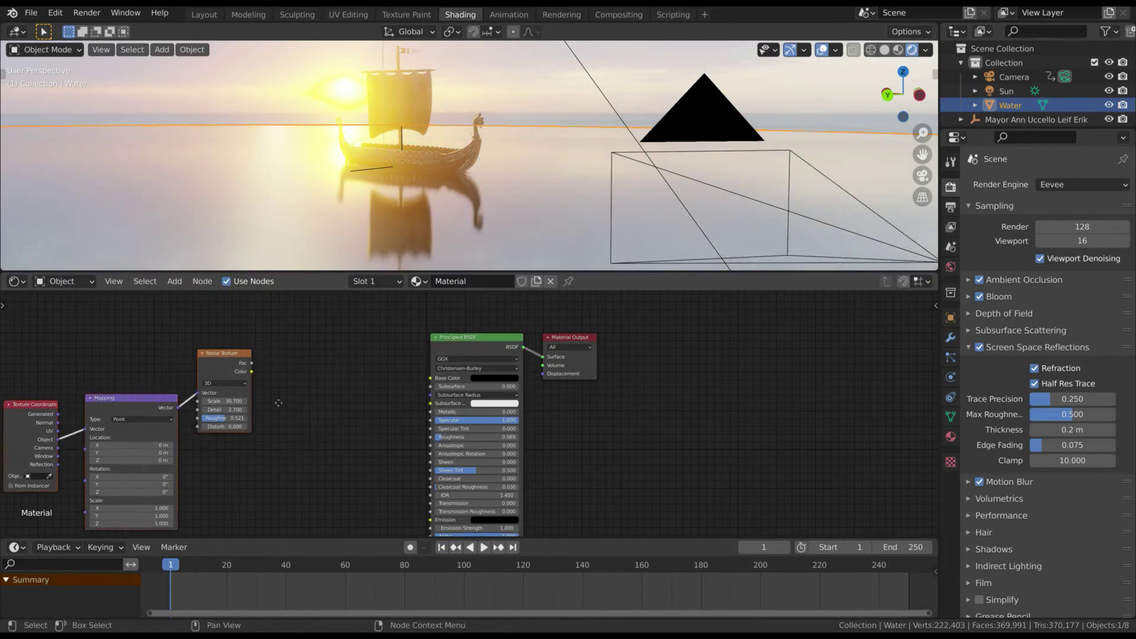
# Step: Add a Bump node, feeding the Noise Texture Fac into its Height and its Normal into the Principled BSDF Normal
pyautogui.hotkey('shift', 'a')
pyautogui.moveTo(299, 441)
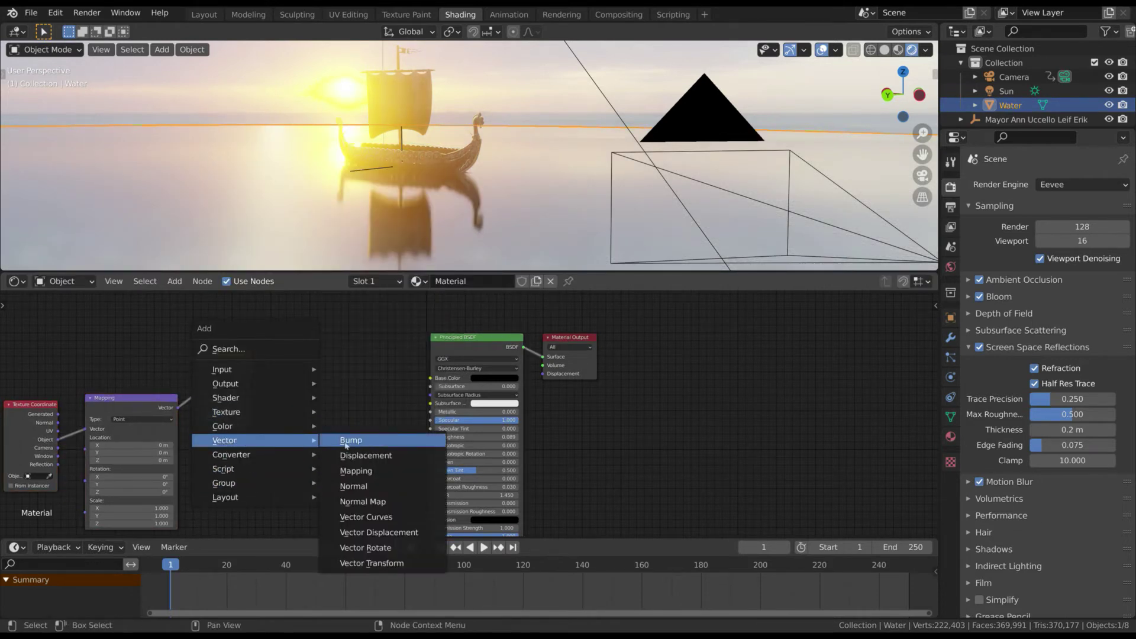
pyautogui.click(347, 442)
pyautogui.click(302, 378)
pyautogui.moveTo(252, 362); pyautogui.dragTo(302, 435)
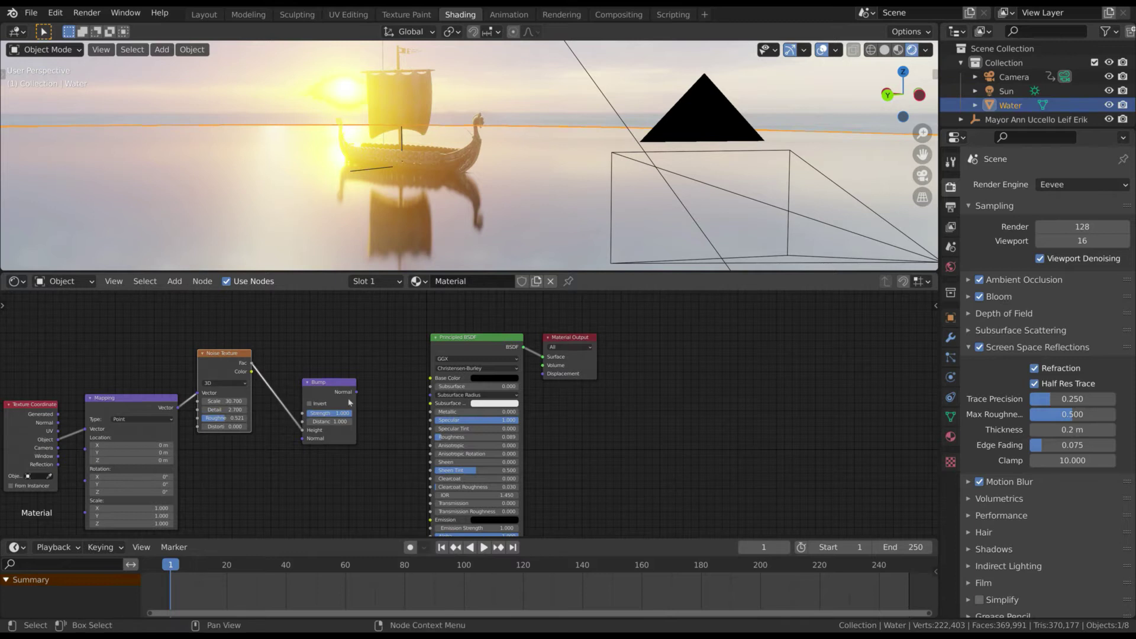
pyautogui.moveTo(394, 430); pyautogui.dragTo(402, 402, button='middle')
pyautogui.moveTo(366, 369); pyautogui.dragTo(439, 519)
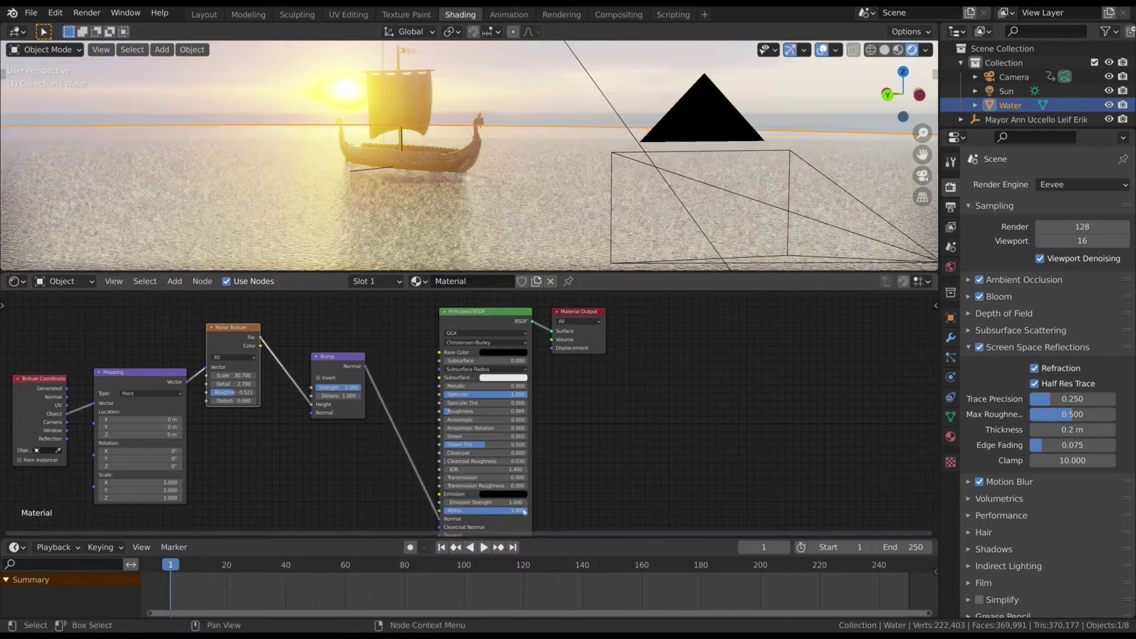
pyautogui.moveTo(601, 274); pyautogui.dragTo(606, 349)
pyautogui.moveTo(419, 249); pyautogui.dragTo(395, 253, button='middle')
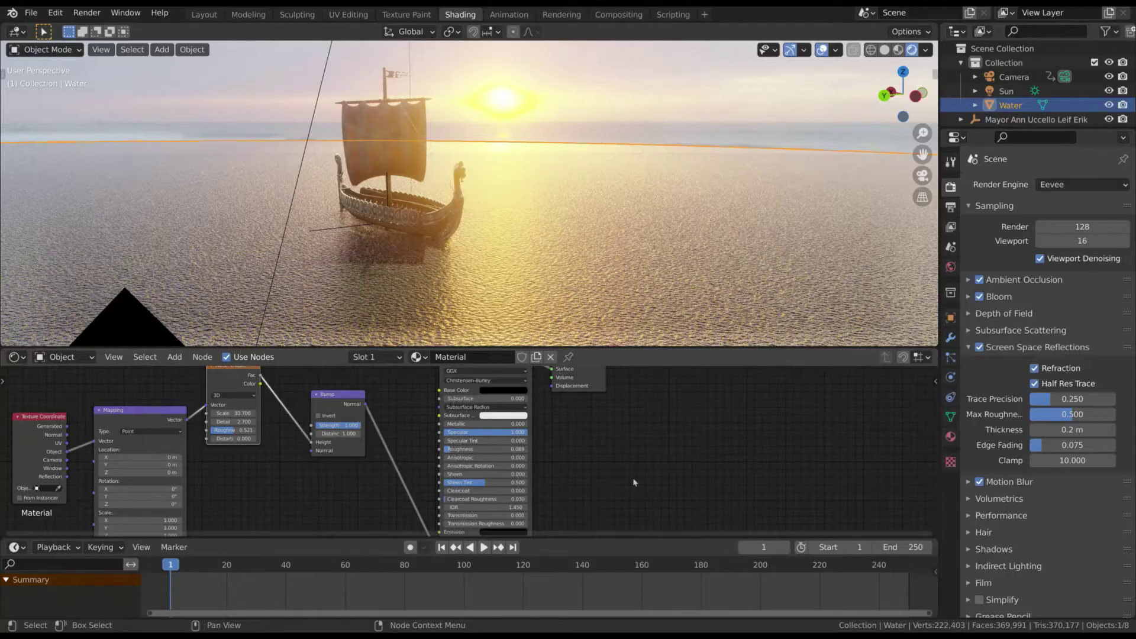
# Step: Duplicate the Noise Texture, connect it to the Mapping Vector and preview it with Scale 23.100, Detail 0.000 and Roughness 0.227
pyautogui.moveTo(633, 482); pyautogui.dragTo(792, 562, button='middle')
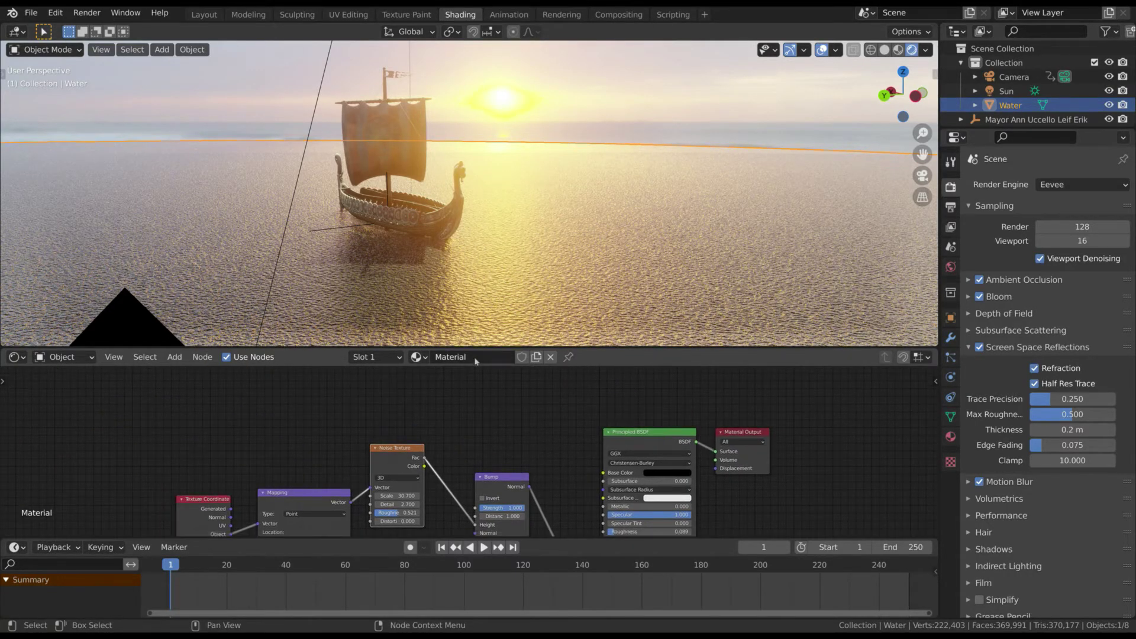
pyautogui.moveTo(475, 348); pyautogui.dragTo(467, 228)
pyautogui.hotkey('shift', 'd')
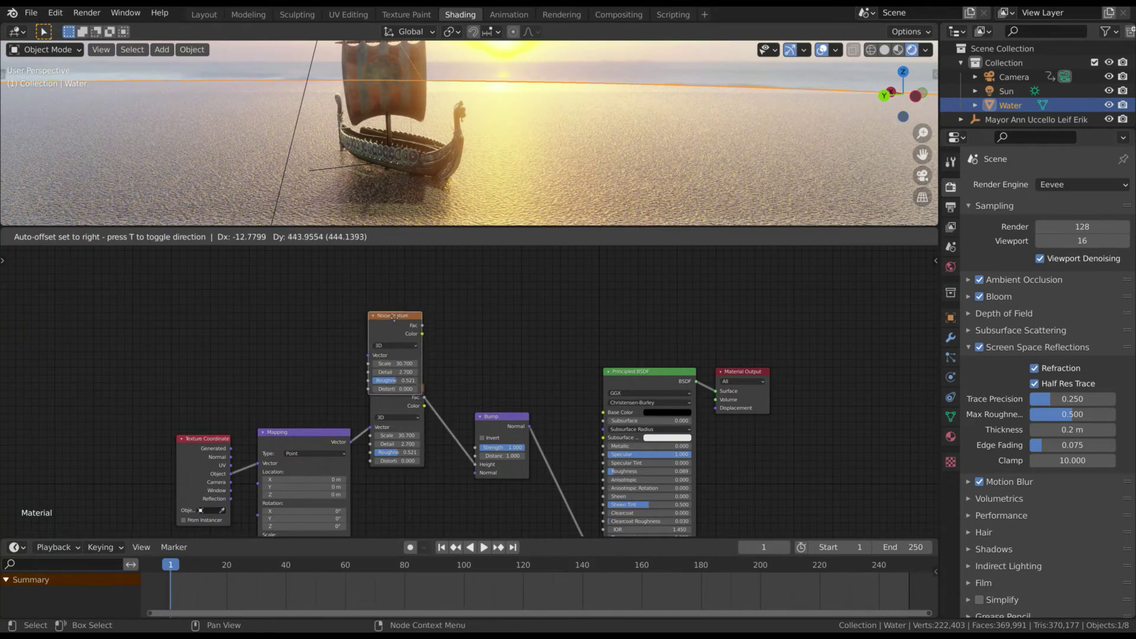
pyautogui.click(416, 332)
pyautogui.moveTo(350, 441); pyautogui.dragTo(409, 307)
pyautogui.keyDown('ctrl'); pyautogui.keyDown('shift'); pyautogui.click(409, 306); pyautogui.keyUp('shift'); pyautogui.keyUp('ctrl')
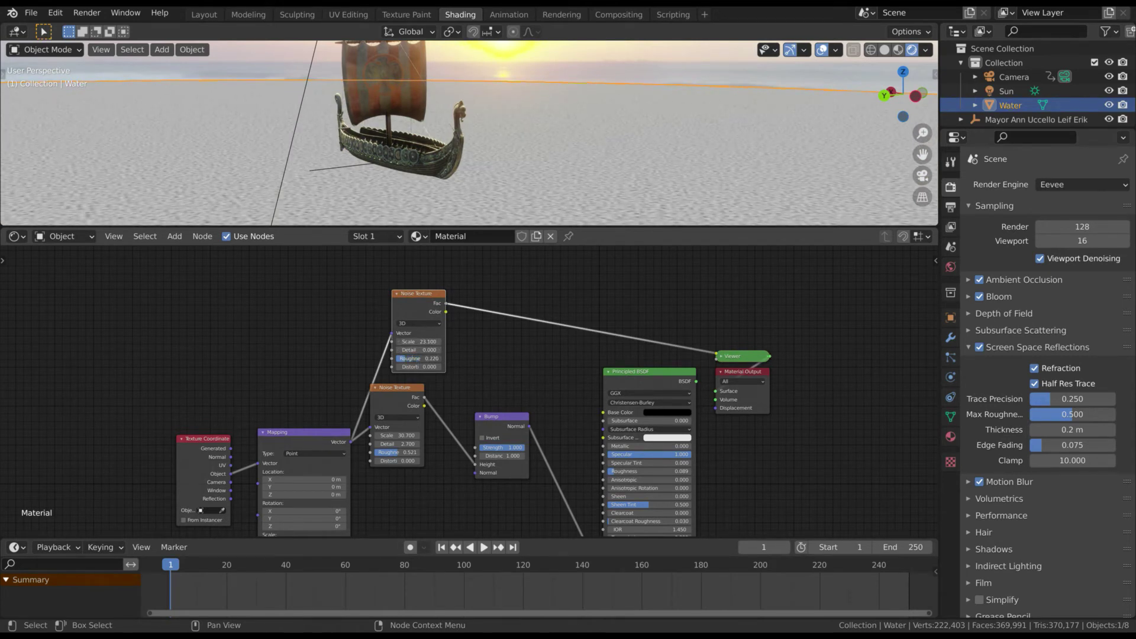
# Step: Add a MixRGB node combining the Fac outputs of both Noise Textures and feed its Color into the Bump Height
pyautogui.hotkey('shift', 'a')
pyautogui.moveTo(418, 355)
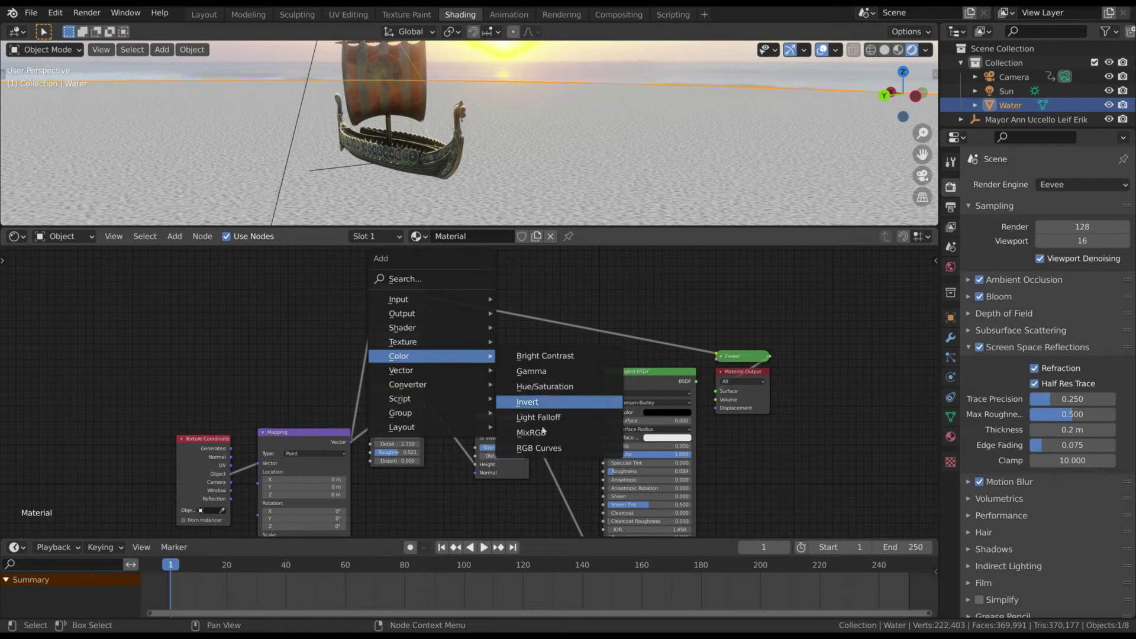
pyautogui.click(520, 432)
pyautogui.click(463, 327)
pyautogui.moveTo(424, 305); pyautogui.dragTo(464, 386)
pyautogui.moveTo(478, 421); pyautogui.dragTo(504, 420)
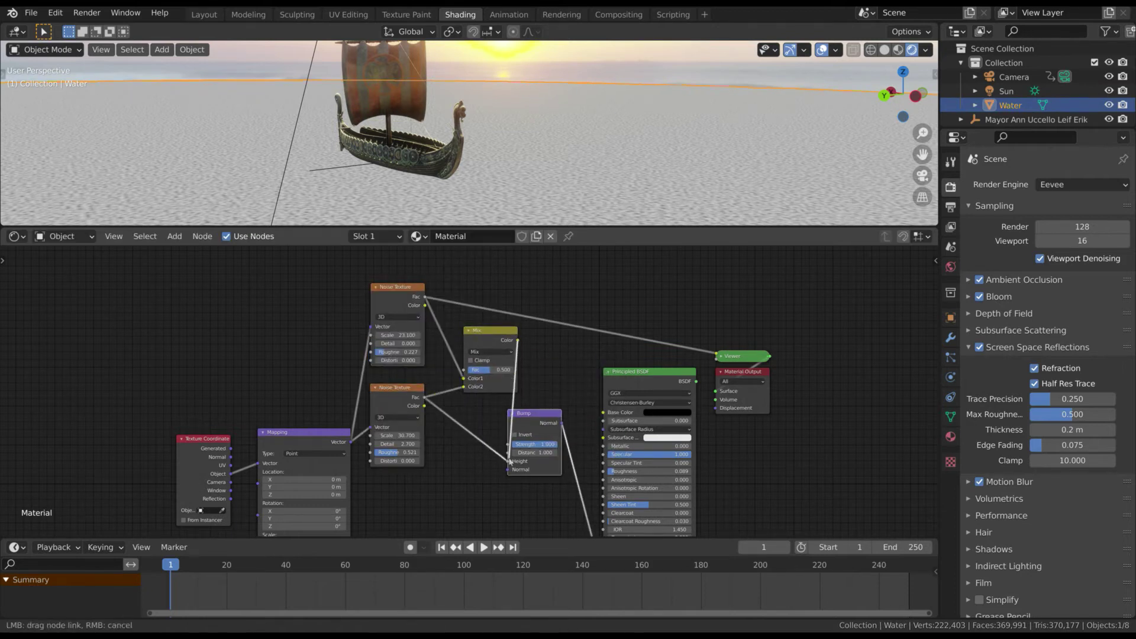
pyautogui.moveTo(510, 461); pyautogui.dragTo(508, 460)
# Step: Move the texture and Mix nodes farther away from the Bump node and reconnect the Principled BSDF to the Material Output
pyautogui.moveTo(198, 302); pyautogui.dragTo(486, 513)
pyautogui.press('g')
pyautogui.click(378, 524)
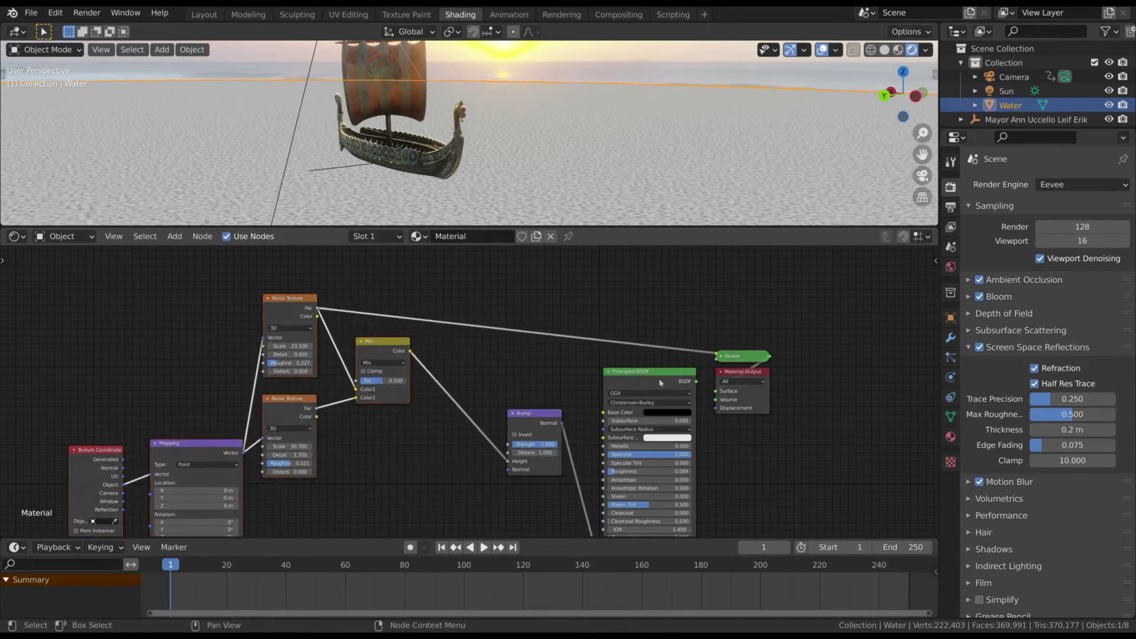
pyautogui.keyDown('ctrl'); pyautogui.keyDown('shift'); pyautogui.click(650, 374); pyautogui.keyUp('shift'); pyautogui.keyUp('ctrl')
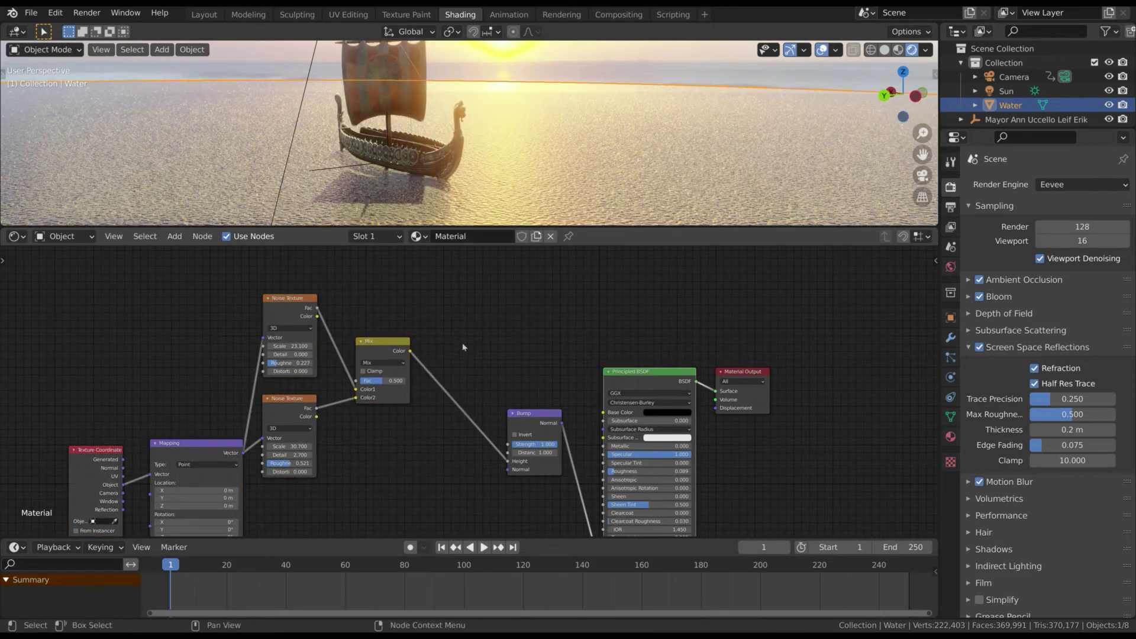
# Step: Add a third Noise Texture above the Mix node and connect the Mapping Vector to it
pyautogui.scroll(-1, 463, 340)
pyautogui.moveTo(525, 321); pyautogui.dragTo(478, 400, button='middle')
pyautogui.hotkey('shift', 'a')
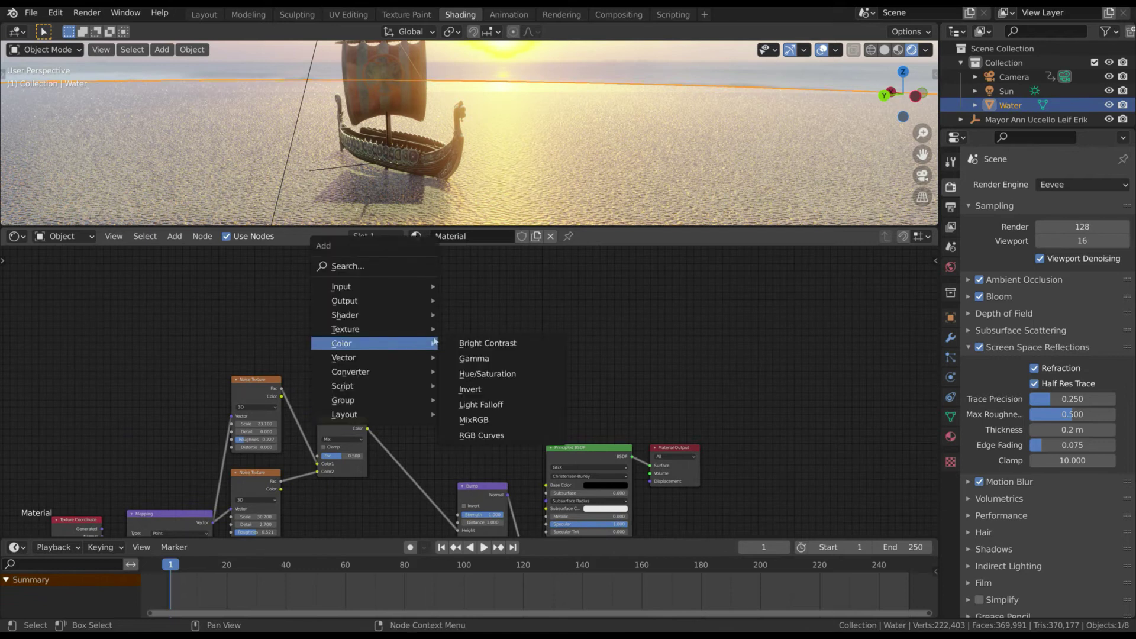
pyautogui.moveTo(359, 329)
pyautogui.click(491, 507)
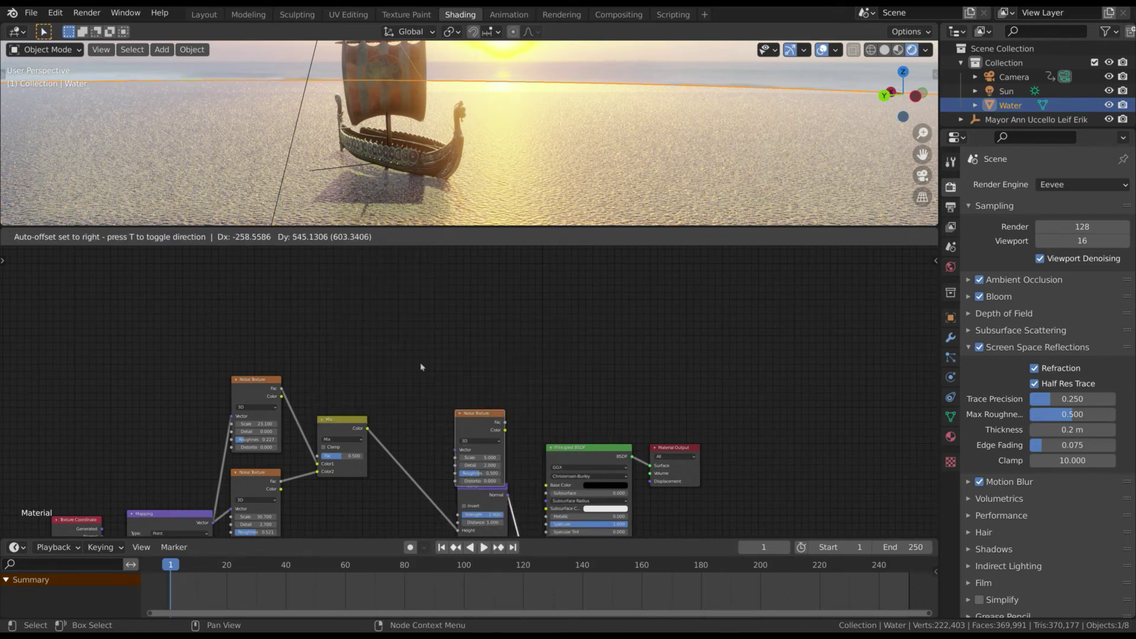
pyautogui.click(397, 317)
pyautogui.moveTo(346, 340); pyautogui.dragTo(410, 296, button='middle')
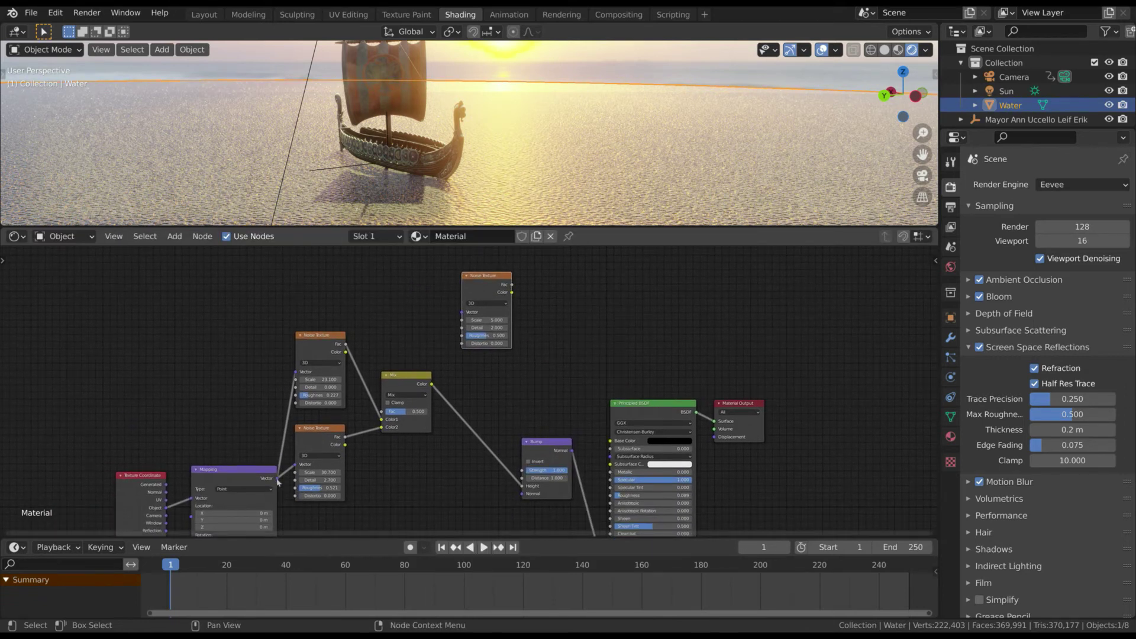
pyautogui.moveTo(278, 478); pyautogui.dragTo(461, 312)
pyautogui.moveTo(482, 275); pyautogui.dragTo(428, 277)
# Step: Preview the third Noise Texture on the water surface and set its Scale to 0.100
pyautogui.keyDown('ctrl'); pyautogui.keyDown('shift'); pyautogui.click(429, 277); pyautogui.keyUp('shift'); pyautogui.keyUp('ctrl')
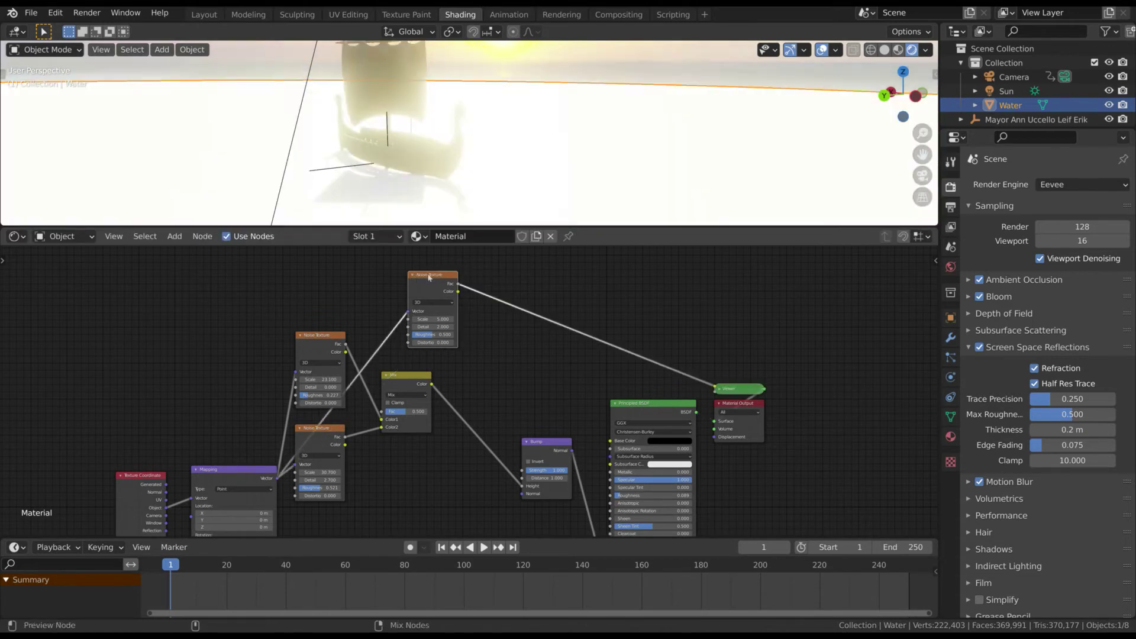
pyautogui.moveTo(423, 319); pyautogui.dragTo(385, 319)
pyautogui.moveTo(449, 136); pyautogui.dragTo(437, 170, button='middle')
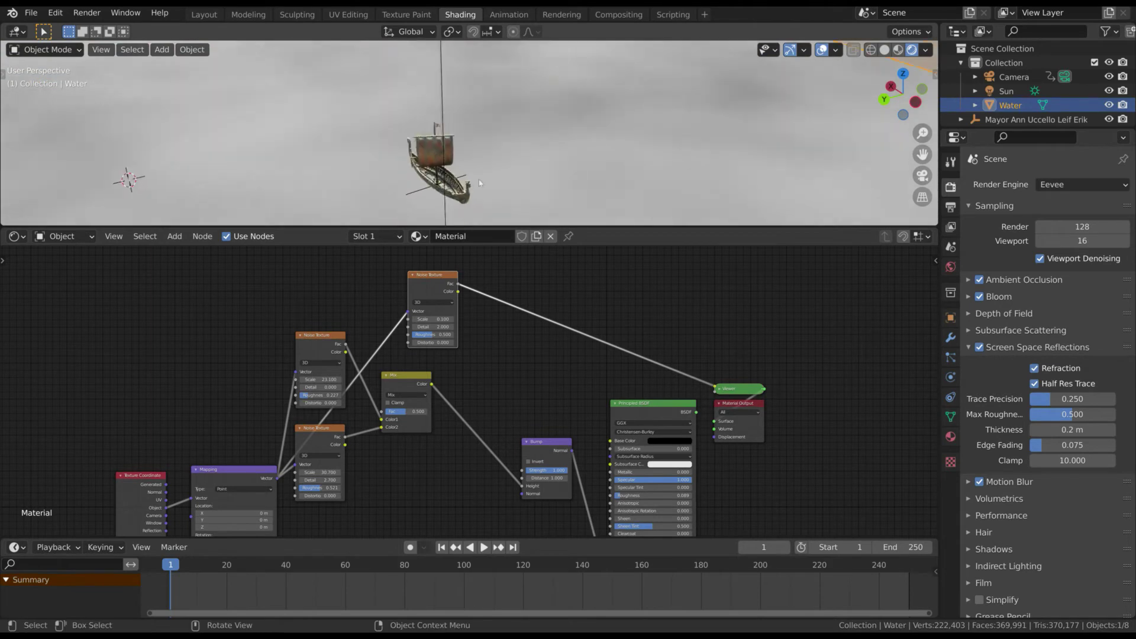
pyautogui.scroll(-8, 437, 170)
pyautogui.scroll(1, 467, 177)
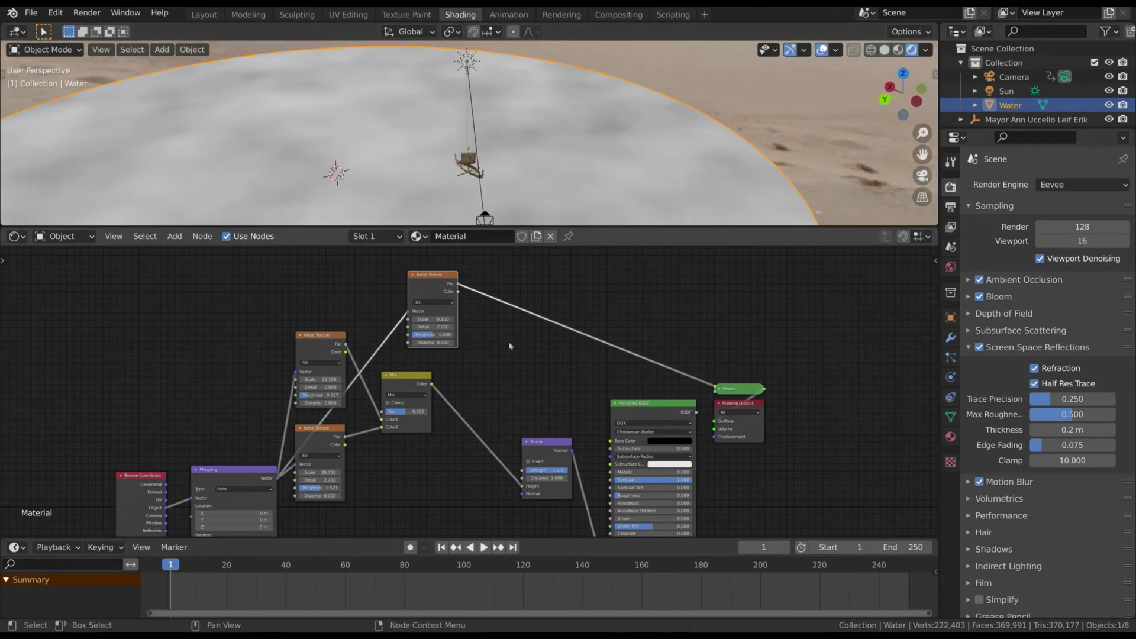
# Step: Insert a ColorRamp after the third Noise Texture and bring its black and white stops closer together for stronger contrast
pyautogui.hotkey('shift', 'a')
pyautogui.moveTo(458, 394)
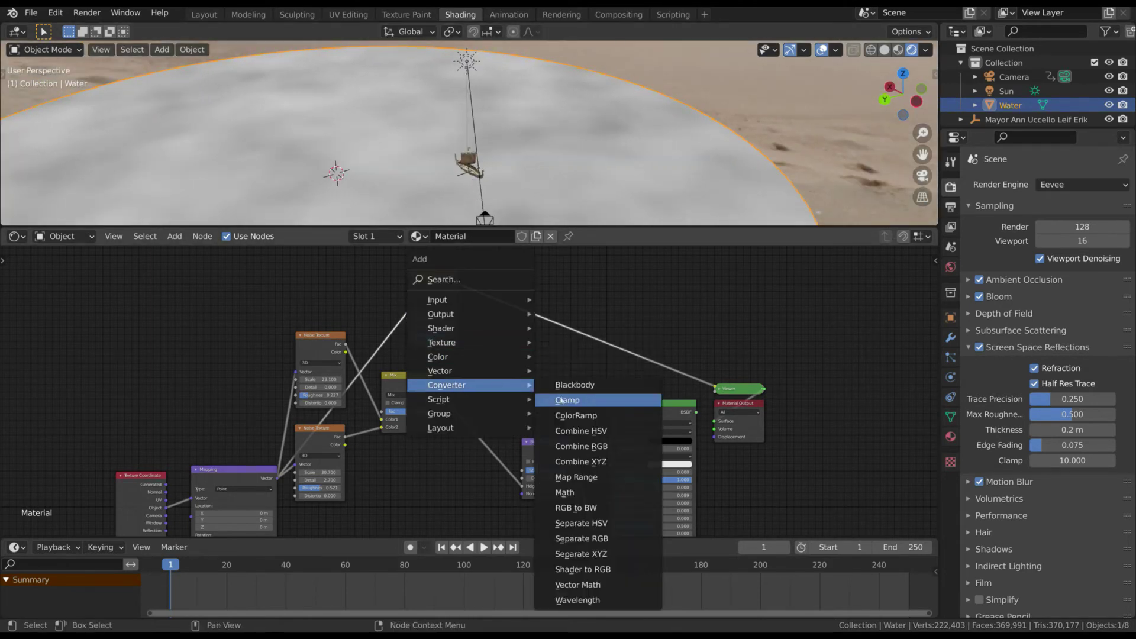
pyautogui.click(592, 398)
pyautogui.click(515, 294)
pyautogui.moveTo(523, 335); pyautogui.dragTo(548, 333)
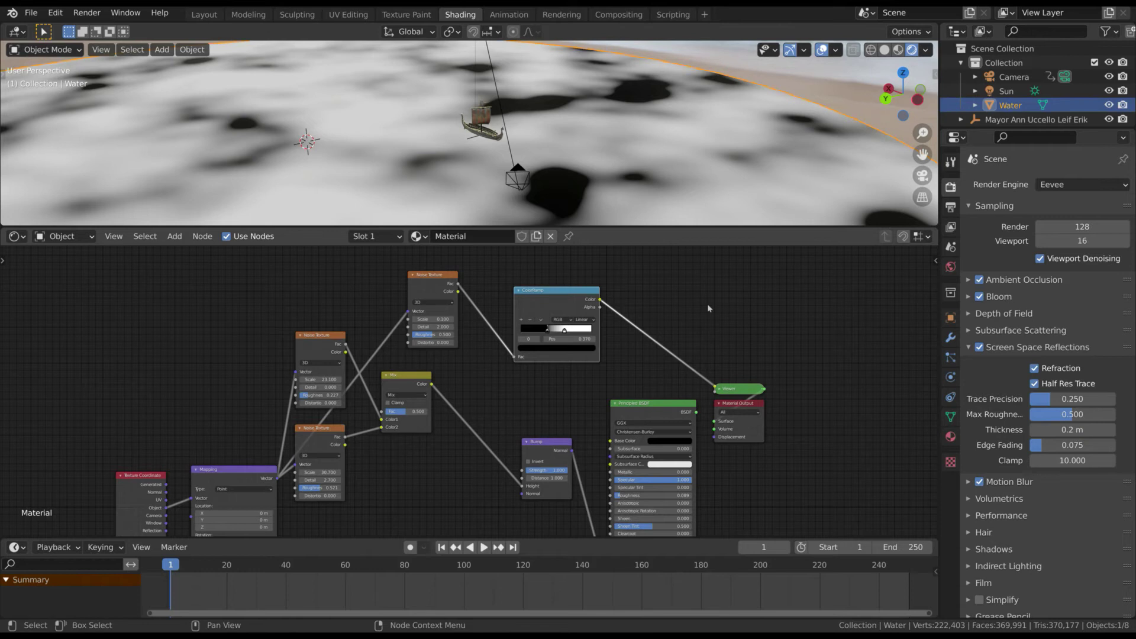
# Step: Rearrange the graph, spreading out the noise nodes, placing the ColorRamp beside the third noise and the Mix node near the Bump
pyautogui.moveTo(97, 304); pyautogui.dragTo(310, 486)
pyautogui.moveTo(315, 336); pyautogui.dragTo(187, 333)
pyautogui.moveTo(427, 276); pyautogui.dragTo(308, 280)
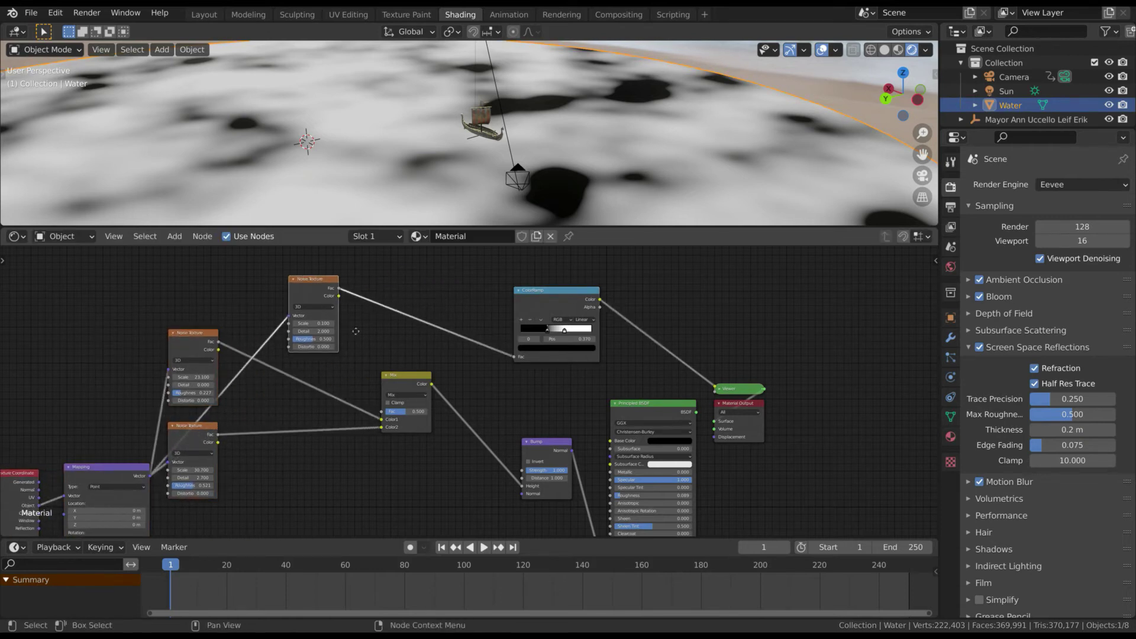
pyautogui.moveTo(406, 378); pyautogui.dragTo(432, 387)
pyautogui.moveTo(553, 290); pyautogui.dragTo(393, 289)
pyautogui.moveTo(431, 387); pyautogui.dragTo(470, 406)
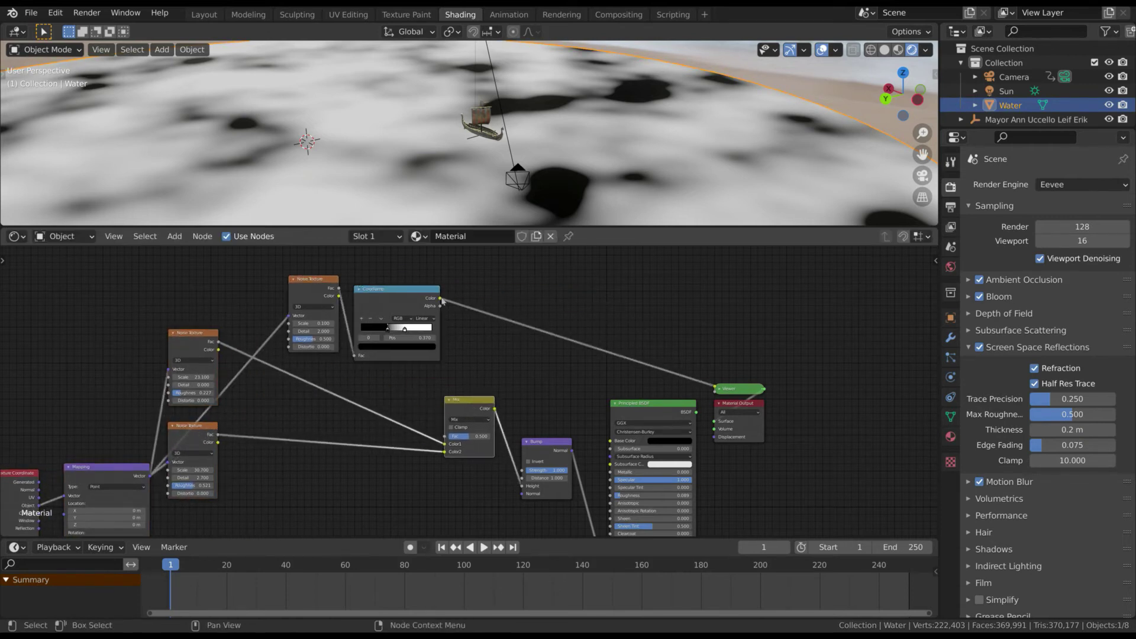
# Step: Feed the ColorRamp Color into the Mix node's Fac, space out the Mix and Bump nodes, and reconnect the Principled BSDF
pyautogui.moveTo(443, 300); pyautogui.dragTo(445, 381)
pyautogui.moveTo(446, 436); pyautogui.dragTo(445, 436)
pyautogui.moveTo(481, 401); pyautogui.dragTo(502, 404)
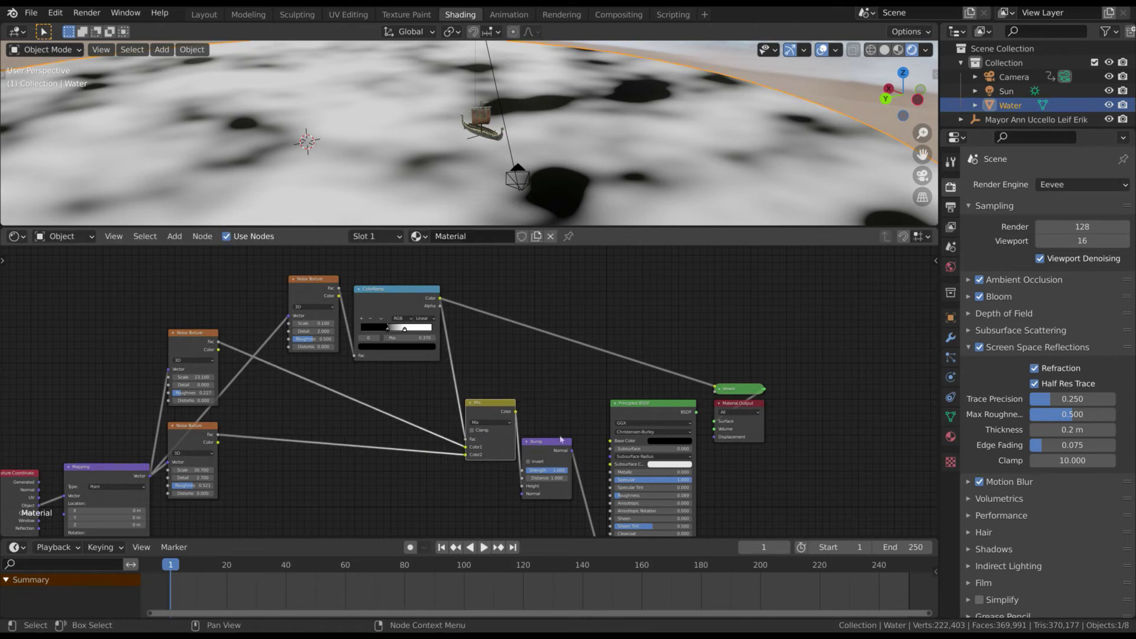
pyautogui.moveTo(560, 442); pyautogui.dragTo(578, 443)
pyautogui.keyDown('ctrl'); pyautogui.keyDown('shift'); pyautogui.click(643, 403); pyautogui.keyUp('shift'); pyautogui.keyUp('ctrl')
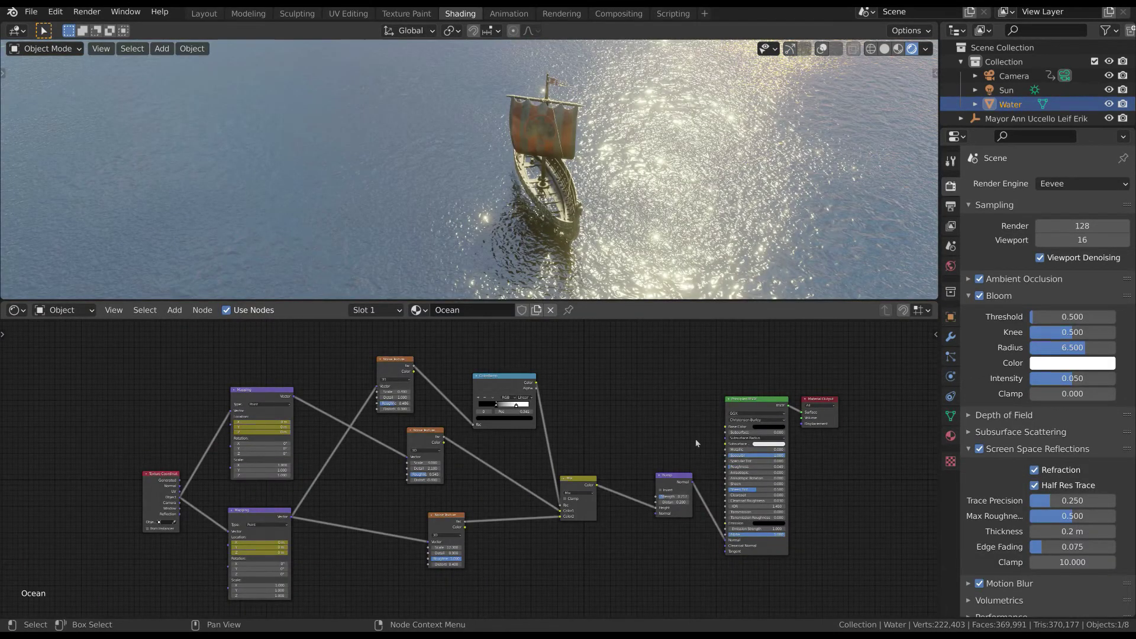
# Step: Drive the Bump Strength with the ColorRamp Color, comparing the water with a temporary preview of the ramp's pattern
pyautogui.moveTo(497, 187)
pyautogui.mouseDown(button='middle')
pyautogui.moveTo(531, 194)
pyautogui.moveTo(463, 205)
pyautogui.moveTo(502, 203)
pyautogui.mouseUp(button='middle')
pyautogui.scroll(2, 542, 385)
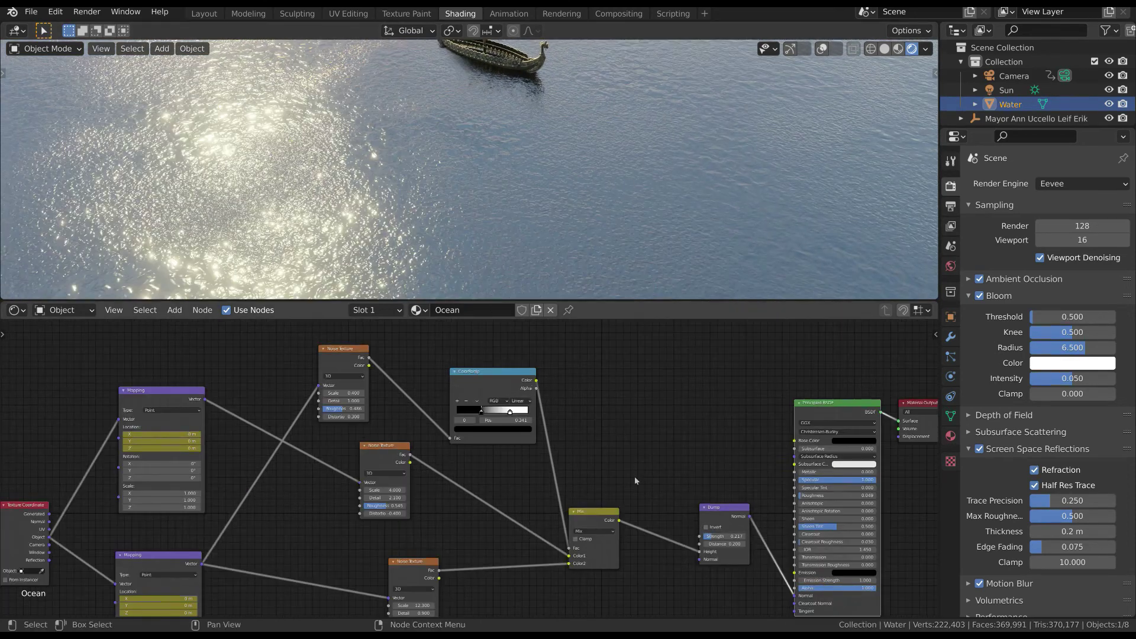
pyautogui.moveTo(536, 380); pyautogui.dragTo(699, 535)
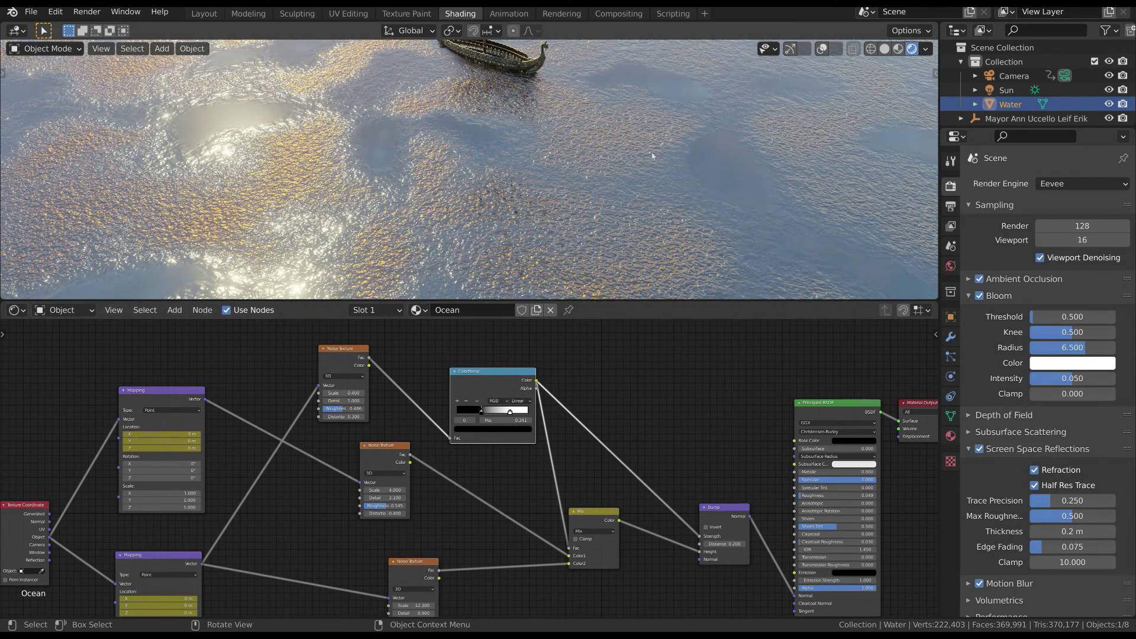
pyautogui.keyDown('ctrl'); pyautogui.keyDown('shift'); pyautogui.click(521, 374); pyautogui.keyUp('shift'); pyautogui.keyUp('ctrl')
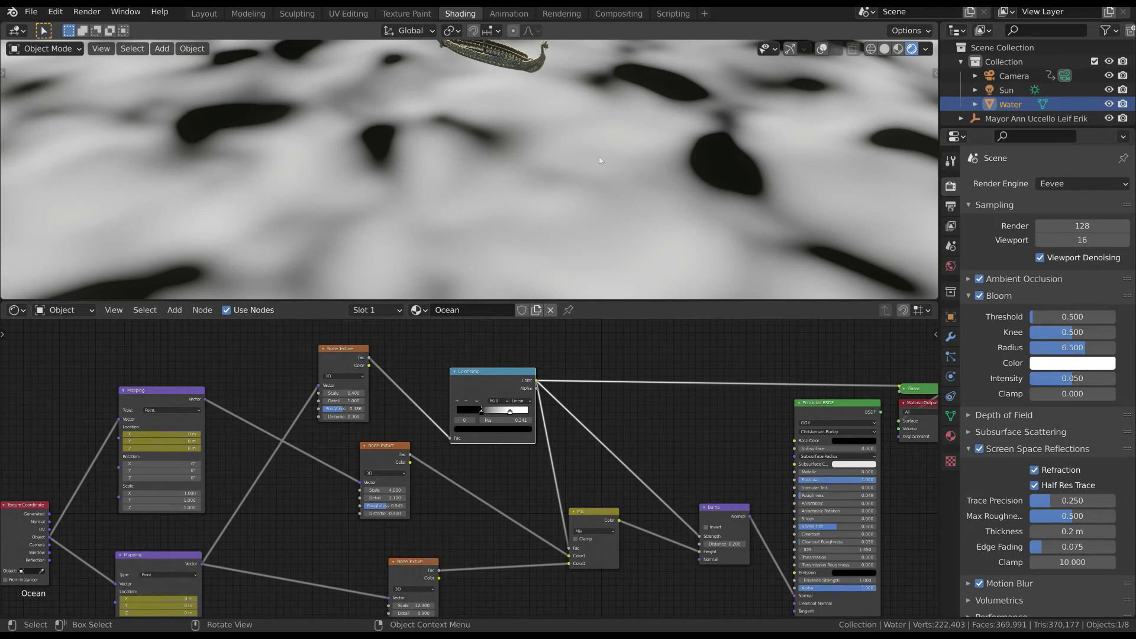
pyautogui.keyDown('ctrl'); pyautogui.keyDown('shift'); pyautogui.click(821, 406); pyautogui.keyUp('shift'); pyautogui.keyUp('ctrl')
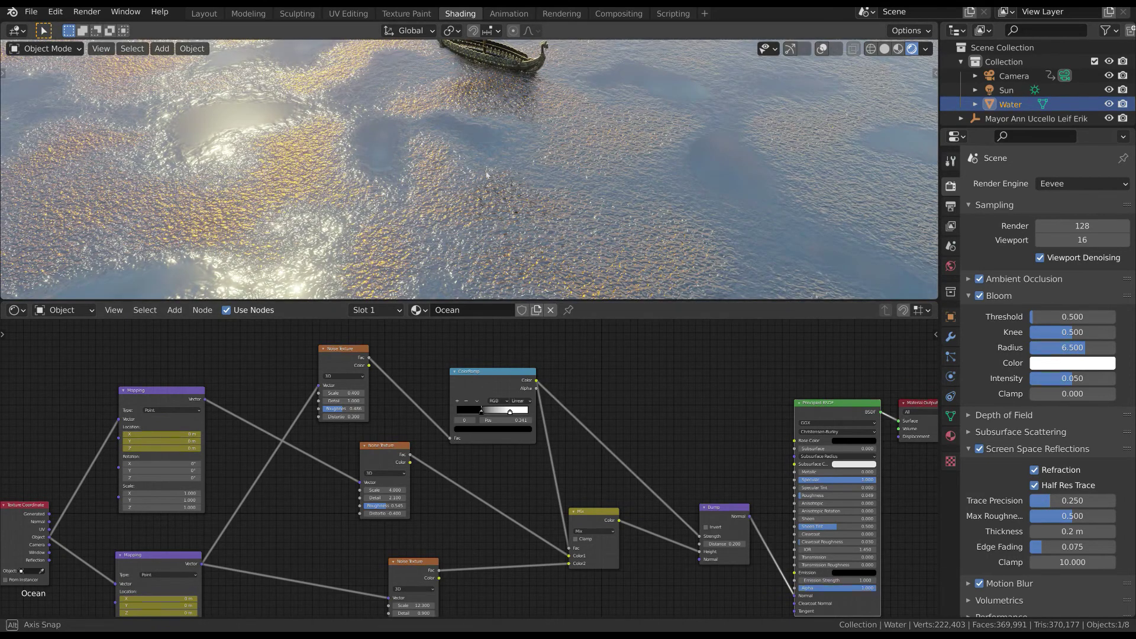
pyautogui.moveTo(449, 169)
pyautogui.mouseDown(button='middle')
pyautogui.moveTo(458, 176)
pyautogui.moveTo(470, 161)
pyautogui.mouseUp(button='middle')
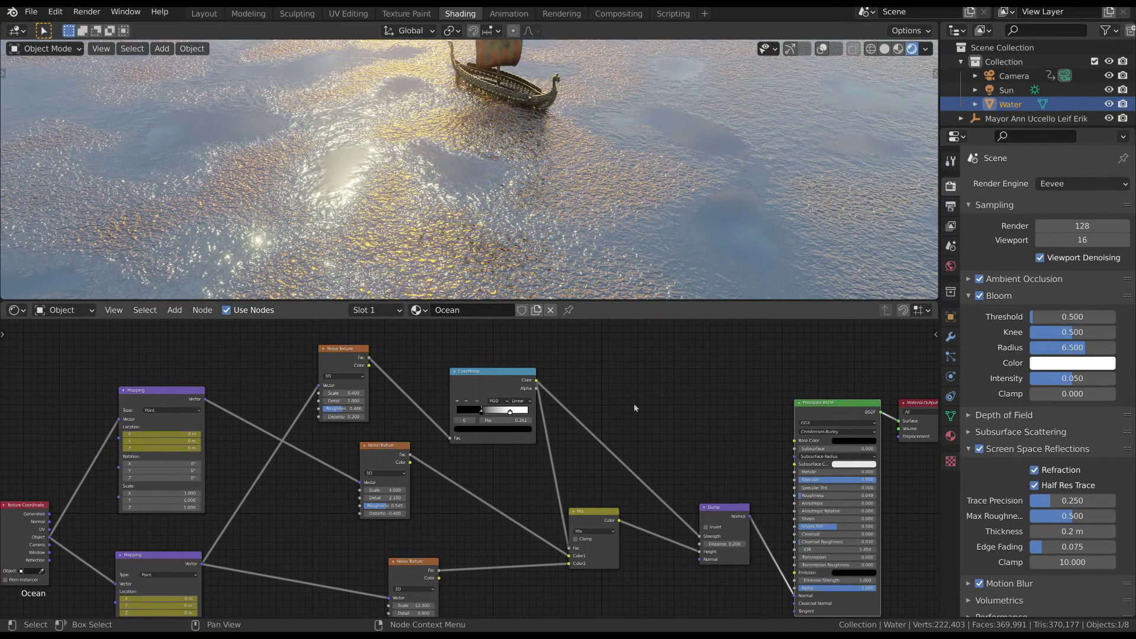
# Step: Insert an RGB Curves node between the ColorRamp and the Bump Strength, and adjust its curve endpoints to soften the strength variation
pyautogui.hotkey('shift', 'a')
pyautogui.moveTo(663, 379)
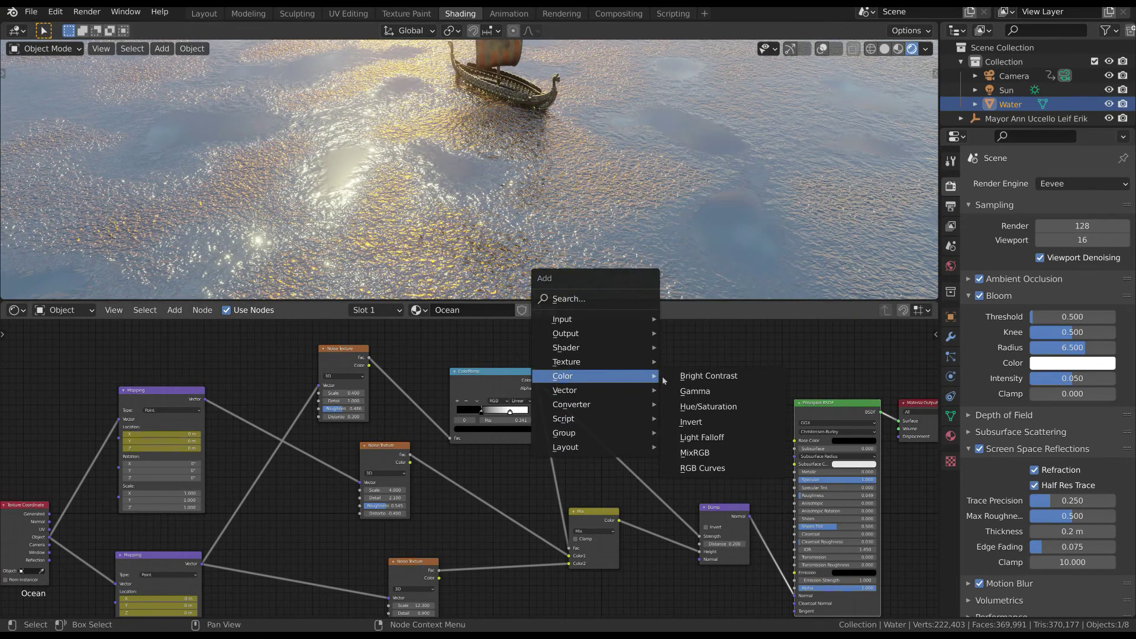
pyautogui.click(702, 468)
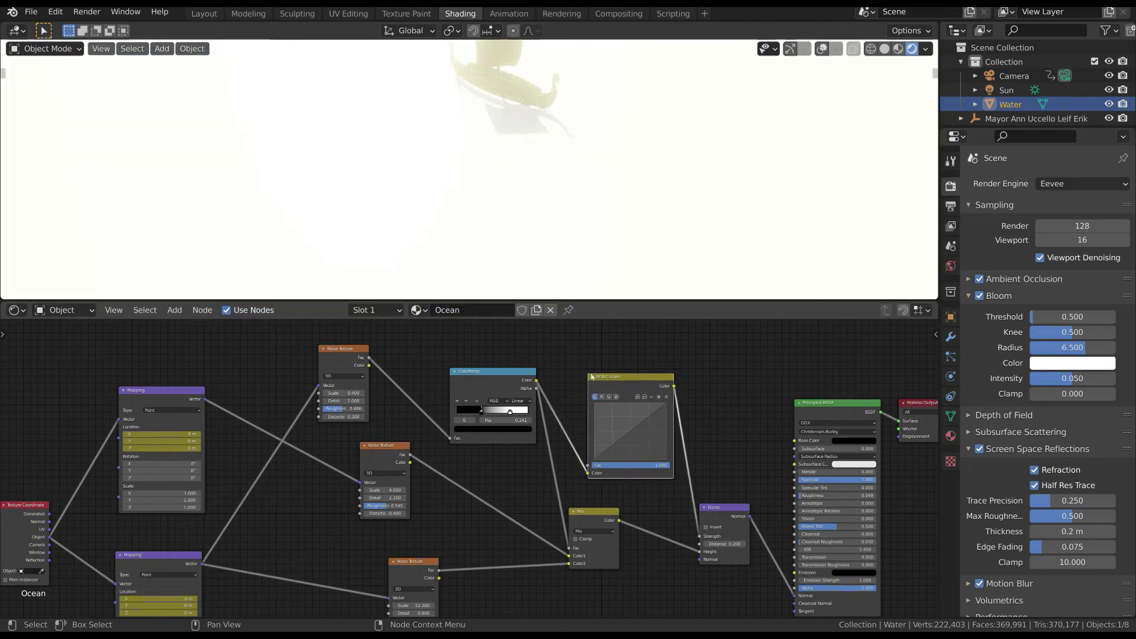
pyautogui.moveTo(591, 376); pyautogui.dragTo(588, 377)
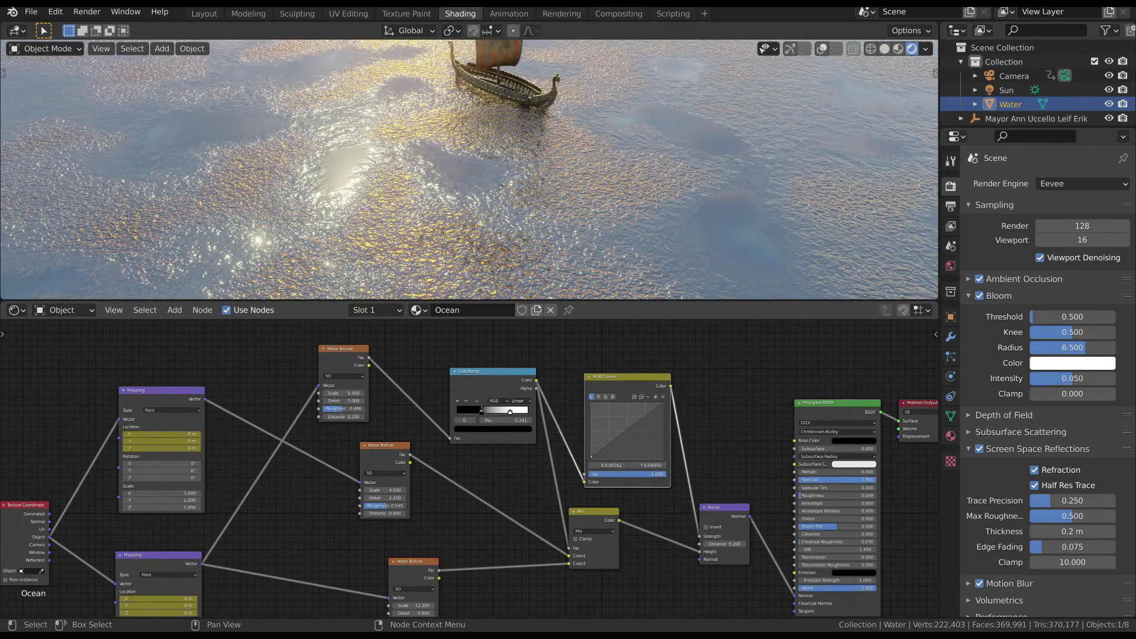
pyautogui.moveTo(663, 405); pyautogui.dragTo(666, 411)
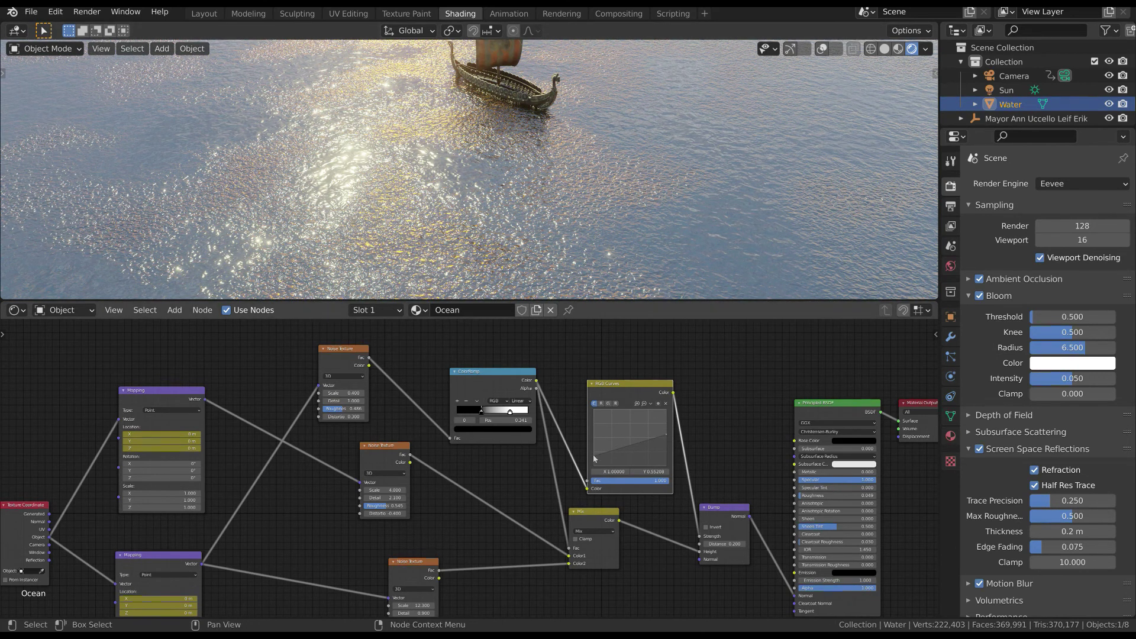
pyautogui.moveTo(593, 455); pyautogui.dragTo(591, 465)
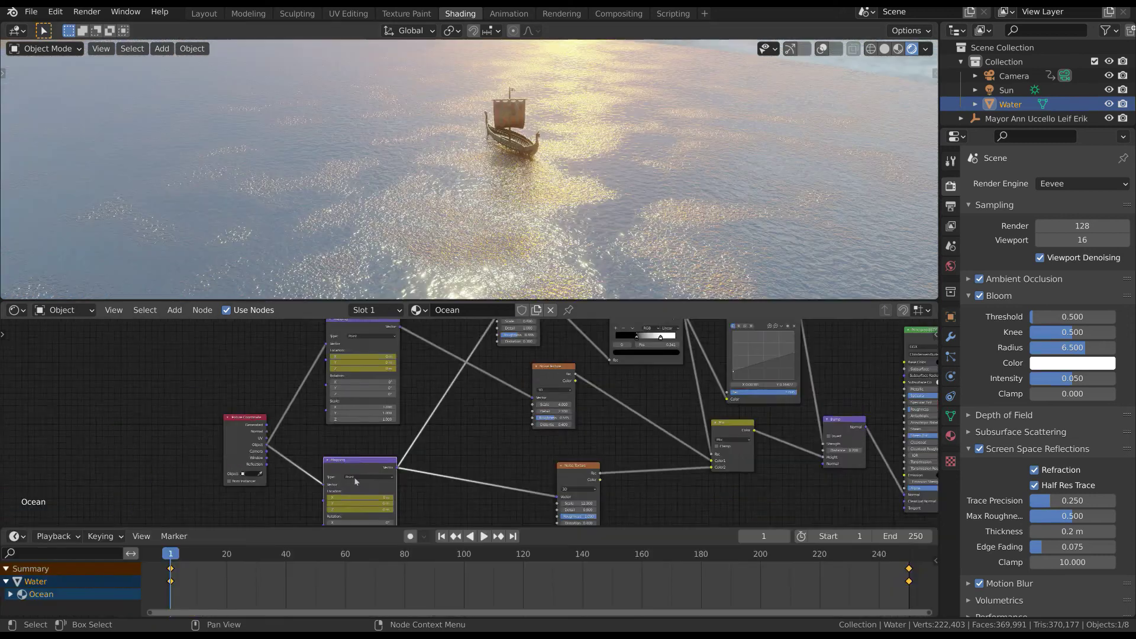
# Step: Play the animation from frame 1 to examine the upper Mapping node's keyframed Location values and the water movement
pyautogui.scroll(3, 354, 477)
pyautogui.moveTo(381, 389); pyautogui.dragTo(374, 437, button='middle')
pyautogui.press('space')
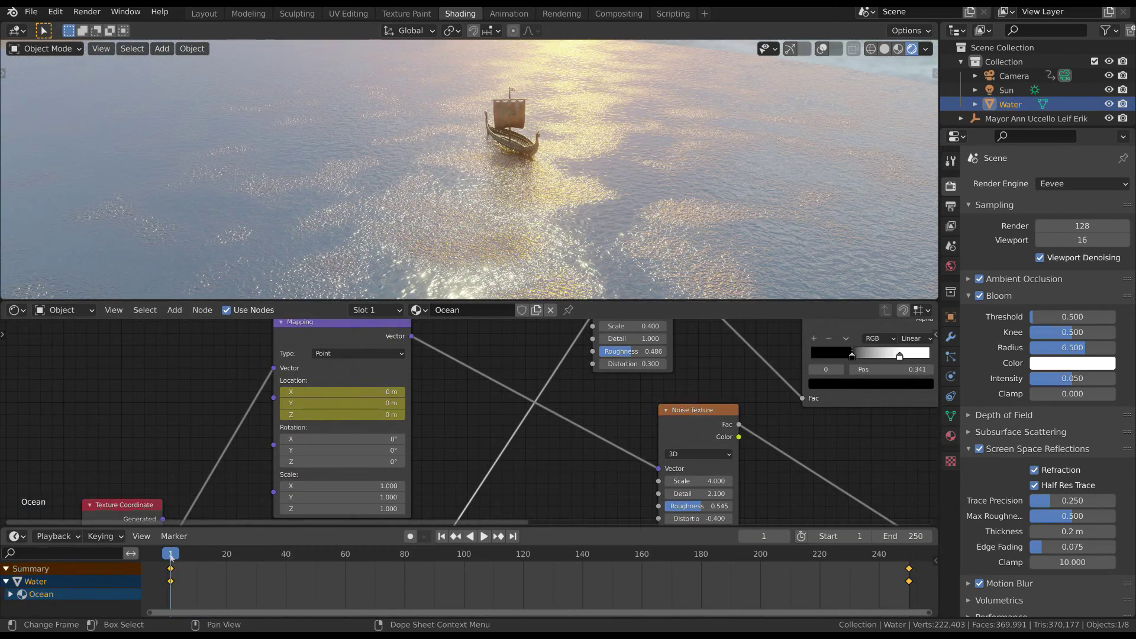
pyautogui.click(169, 556)
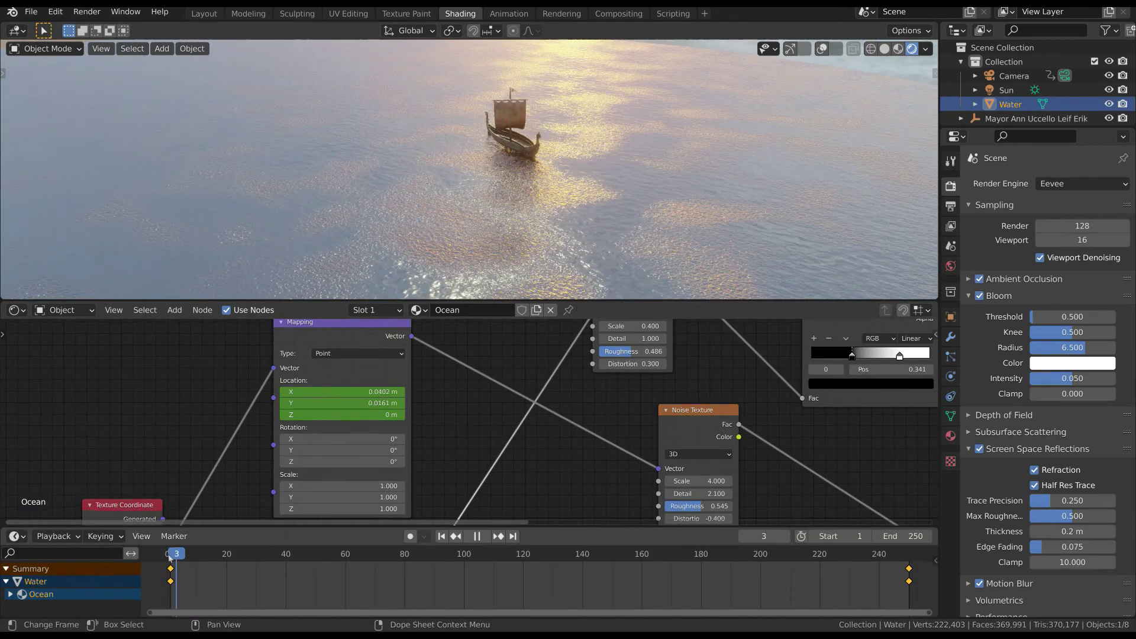